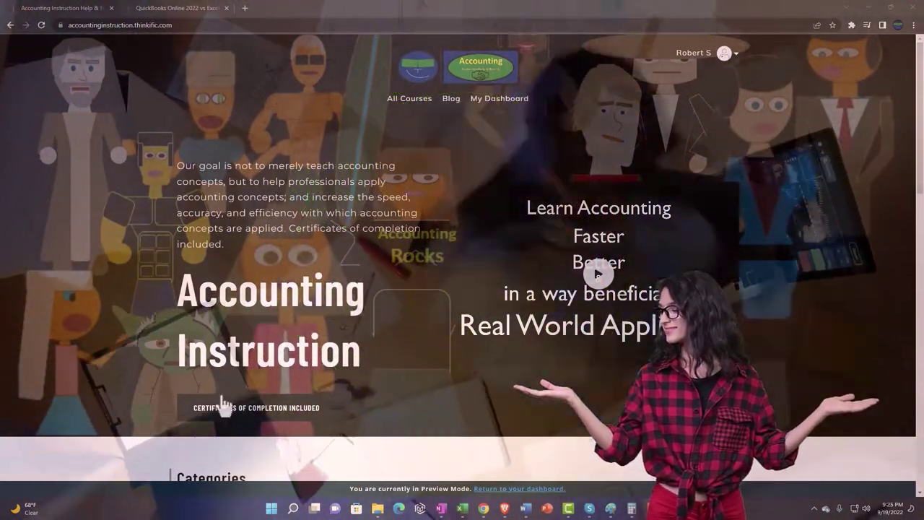
- Open the QuickBooks Online 2022 vs Excel lesson page and expand the OneNote - Getting Started 2022 section
scroll(128, 398, down, 4)
scroll(127, 393, down, 3)
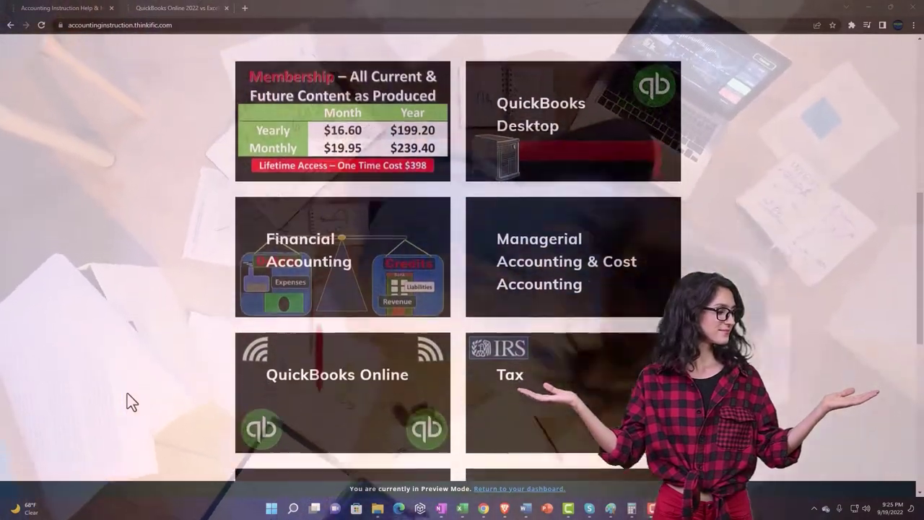
scroll(127, 392, down, 5)
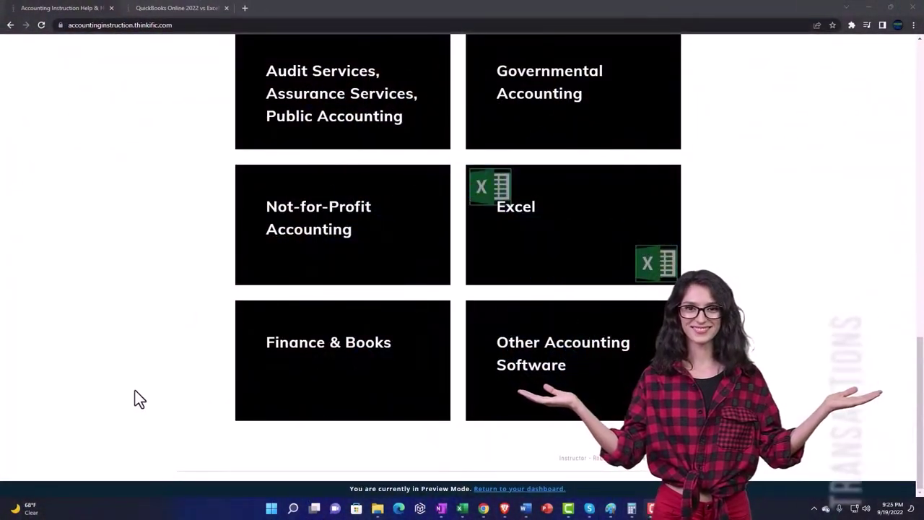
click(166, 10)
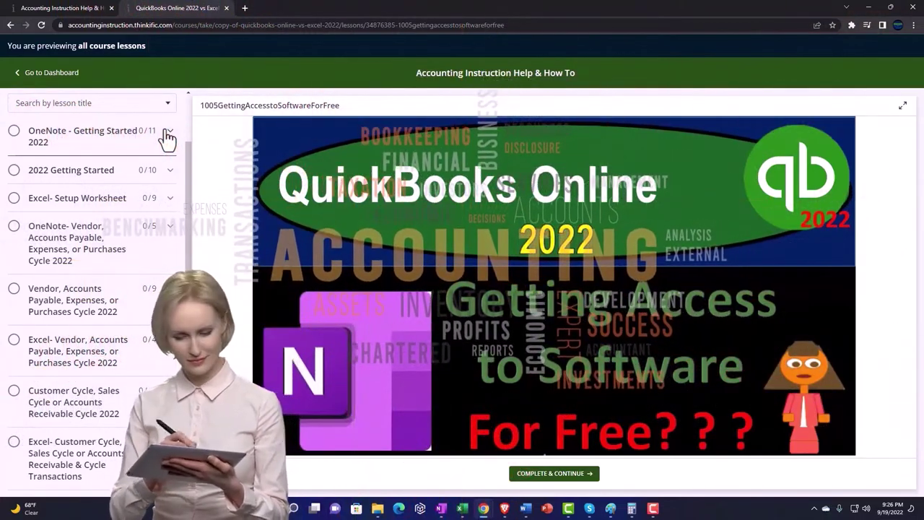
click(167, 137)
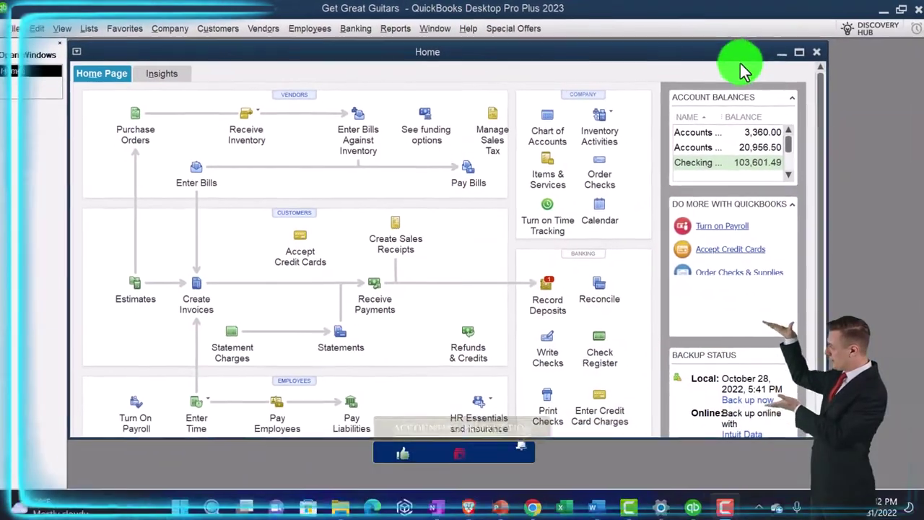
- Maximize Home and open the Profit & Loss Standard report for 01/01/2023 to 12/31/2023
click(799, 52)
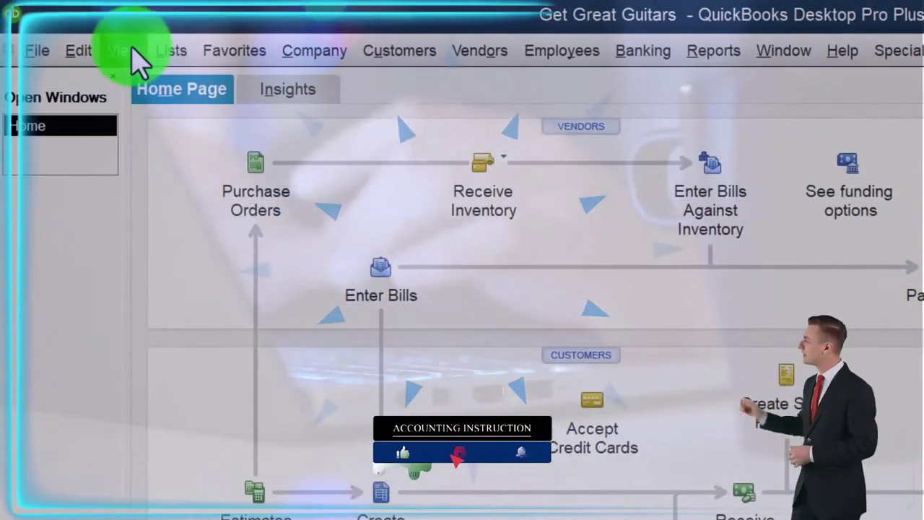
click(75, 30)
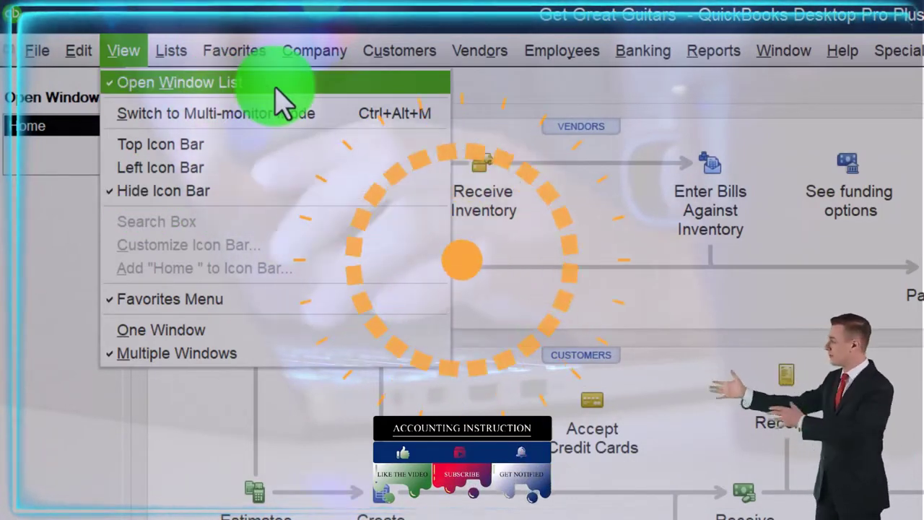
click(61, 249)
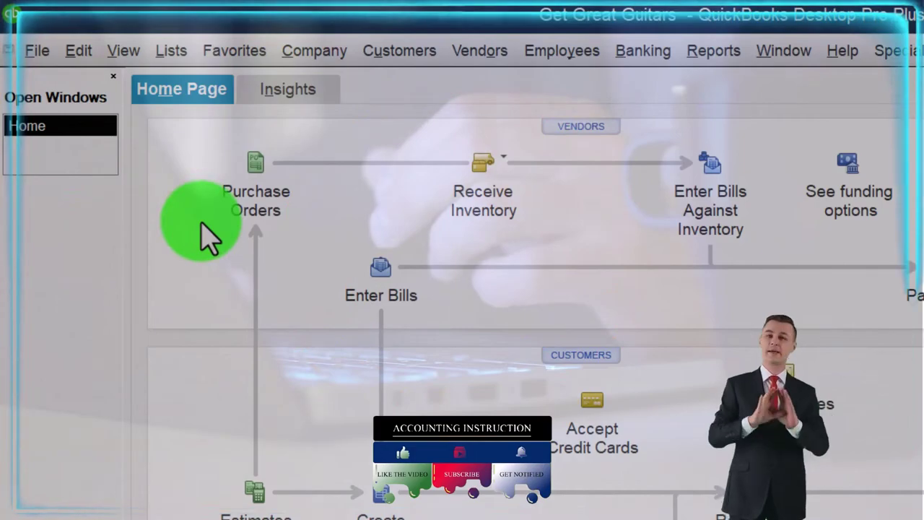
click(715, 52)
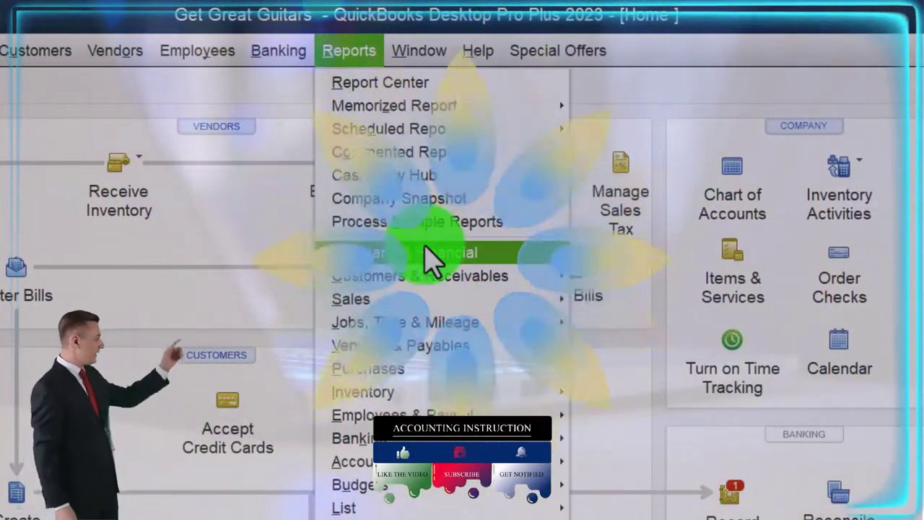
mouse_move(434, 253)
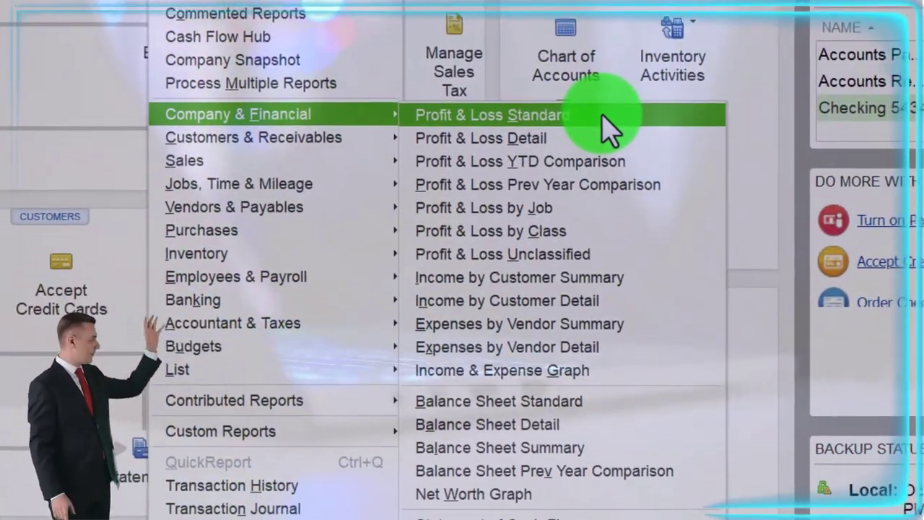
click(695, 210)
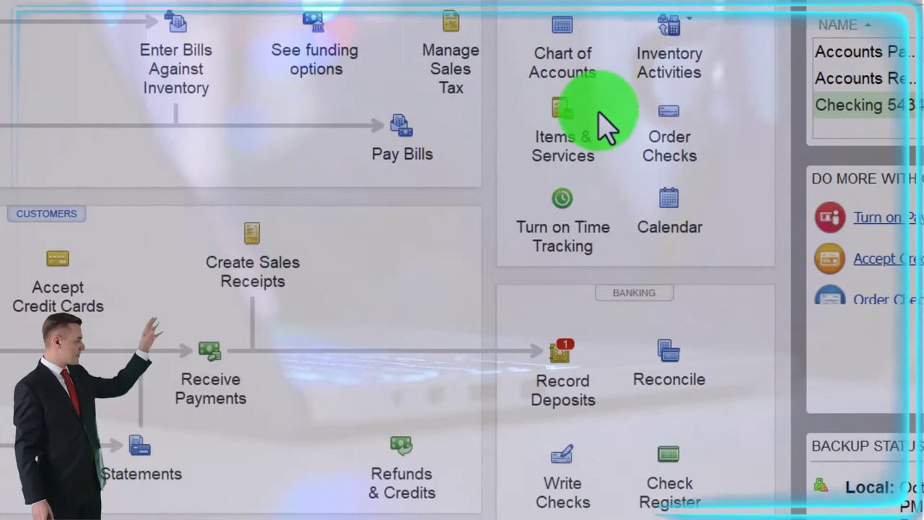
key(Tab)
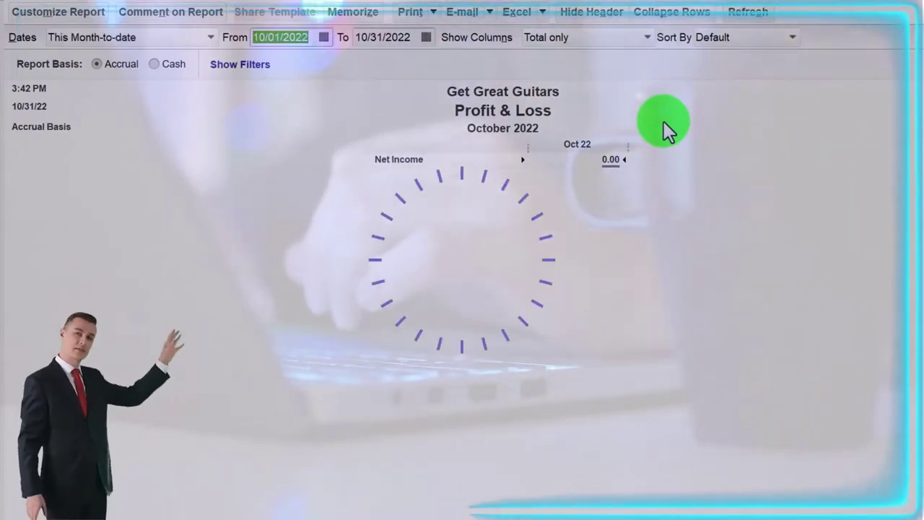
text(01/01/2023)
key(Tab)
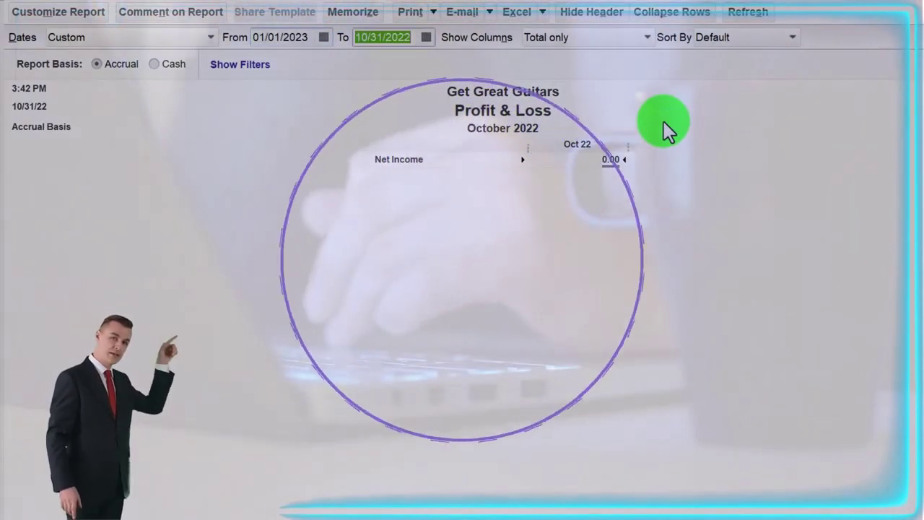
text(12/)
text(31)
key(Tab)
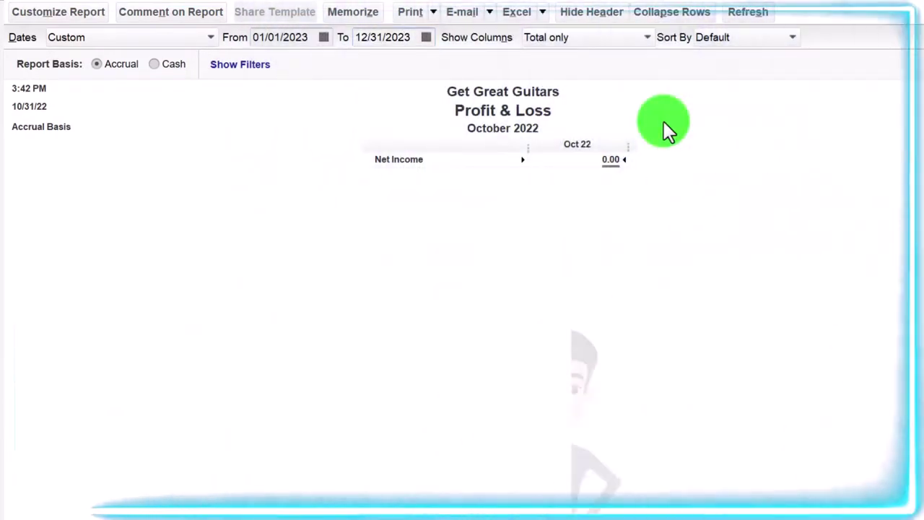
- Enlarge the report's Column Labels font and apply it to all related fonts
click(140, 44)
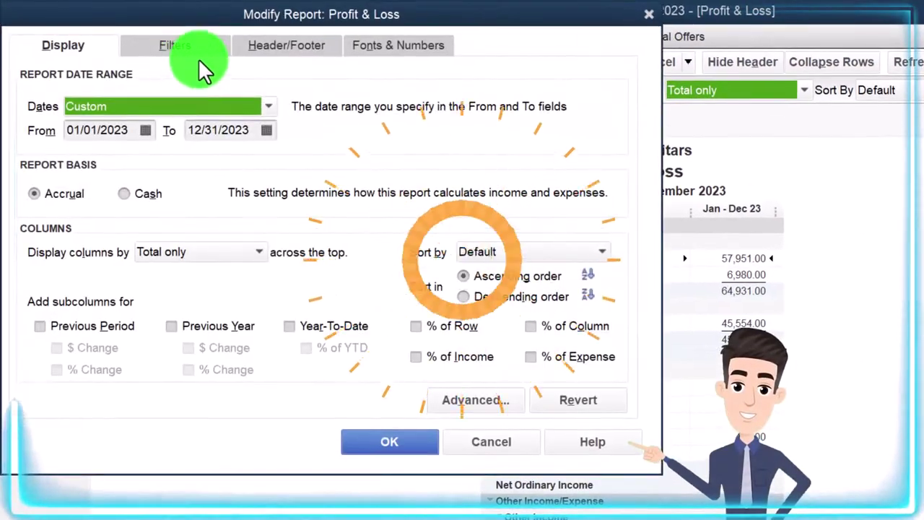
click(393, 51)
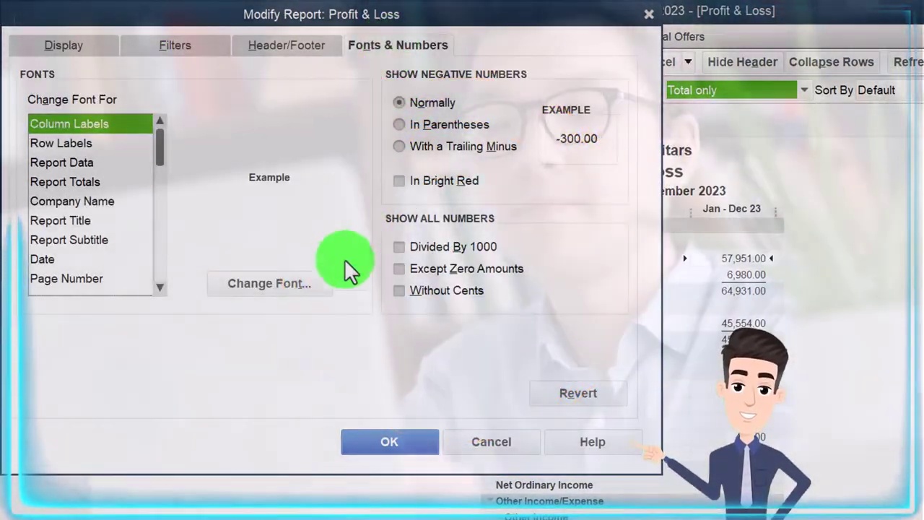
click(321, 278)
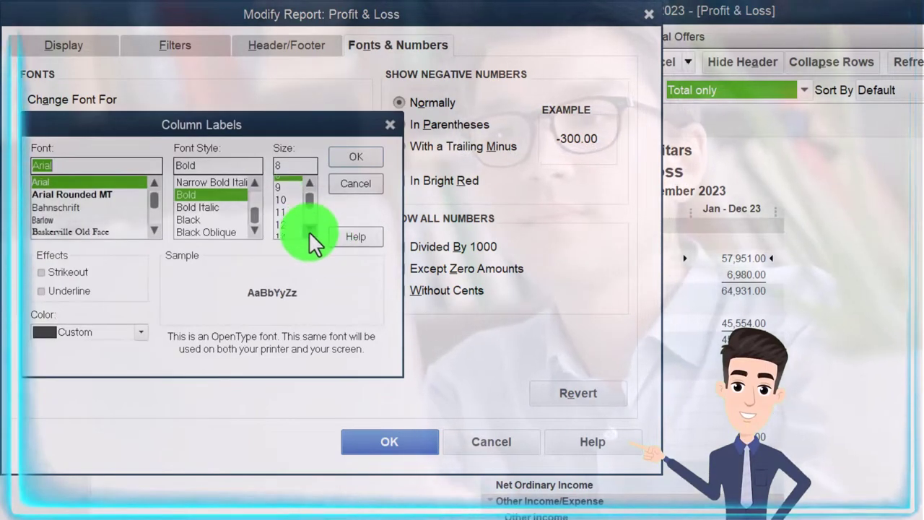
click(354, 155)
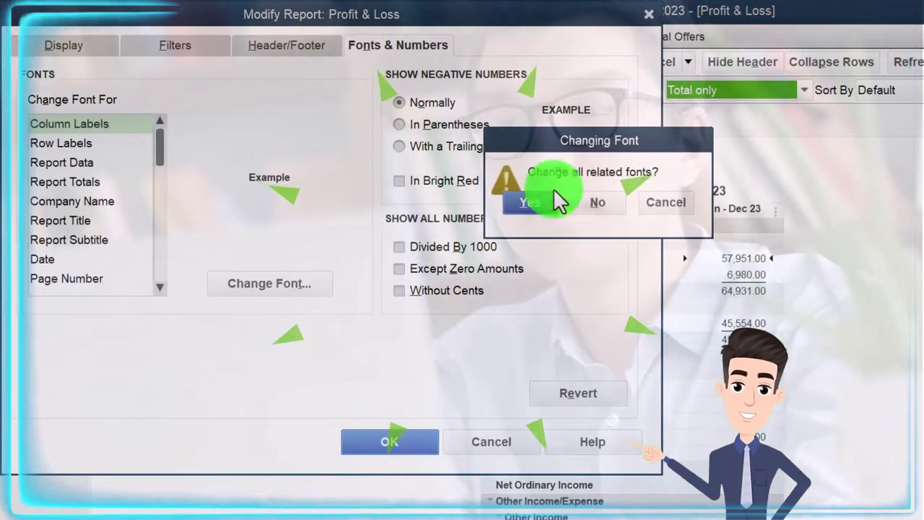
click(530, 201)
click(403, 442)
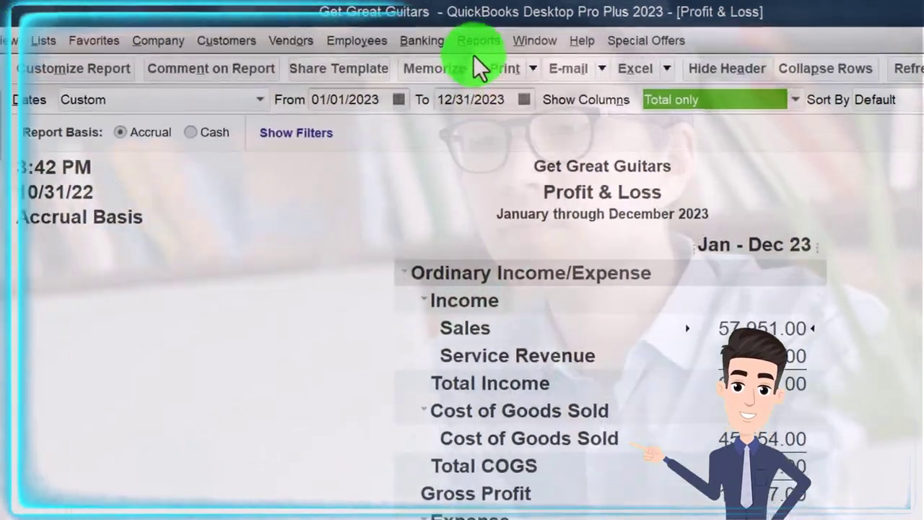
- Open the Balance Sheet Standard report with dates 01/01/2023 to 12/31/2023
click(522, 37)
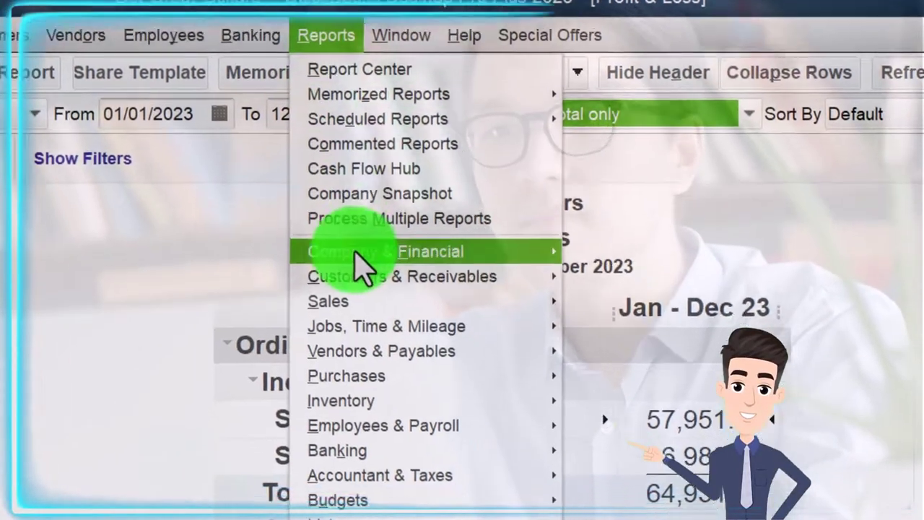
mouse_move(552, 266)
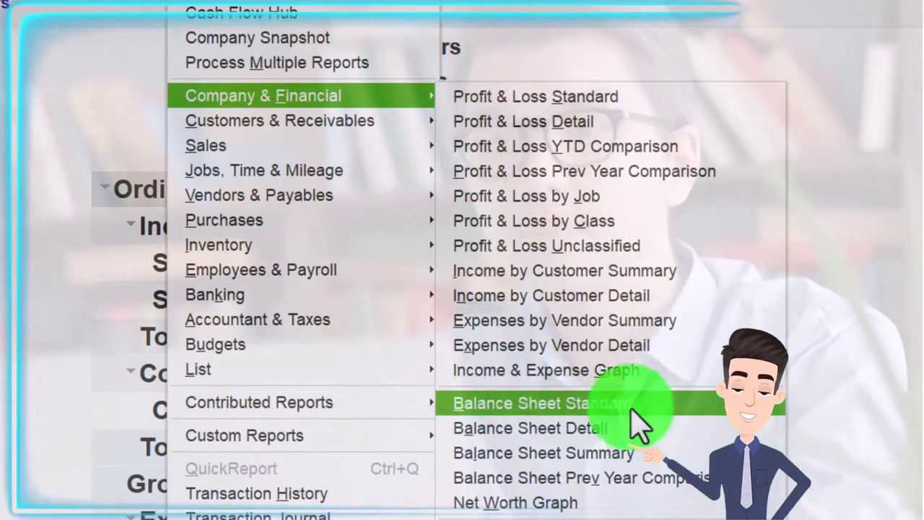
click(634, 412)
key(Tab)
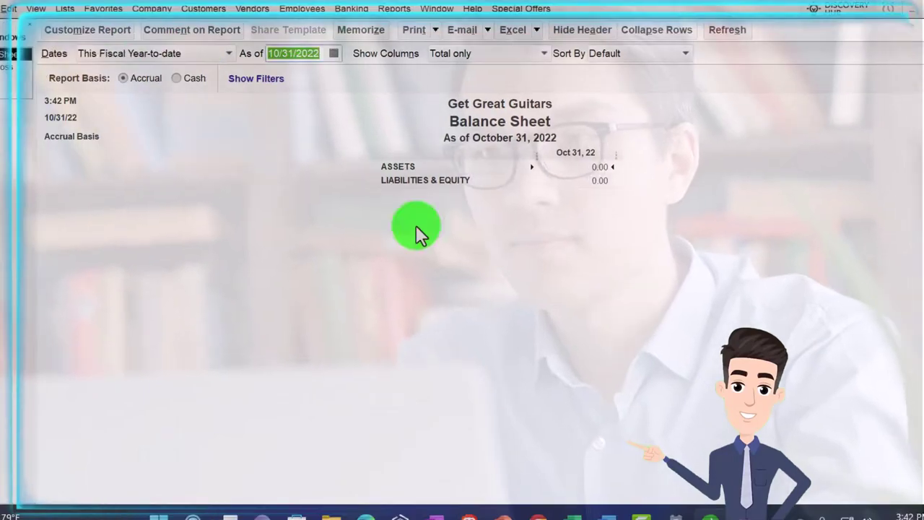
click(92, 35)
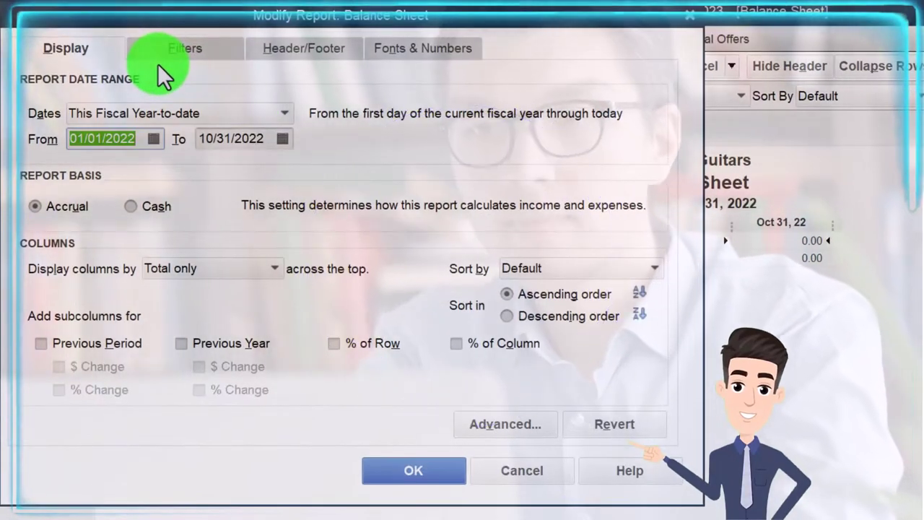
text(01/01/2023)
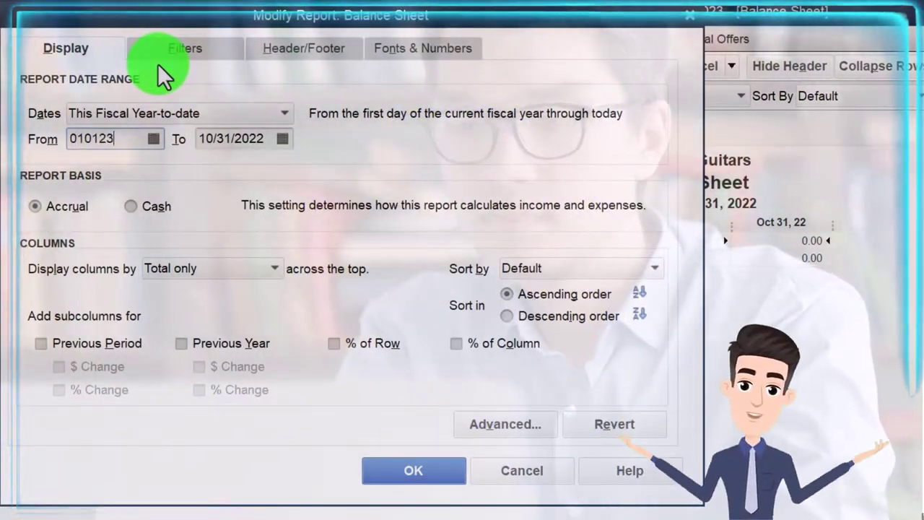
key(Tab)
text(12/31/2023)
key(Tab)
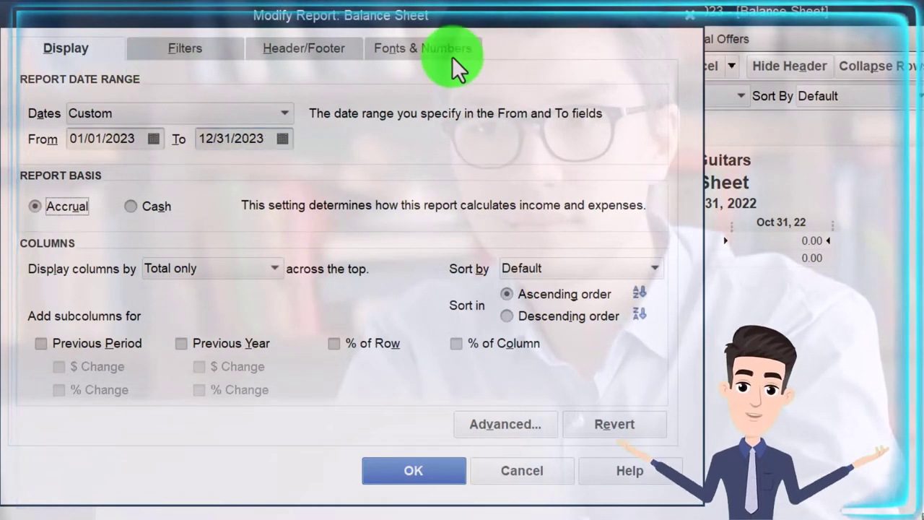
- Set the Column Labels font to size 14, apply it to all related fonts
click(452, 54)
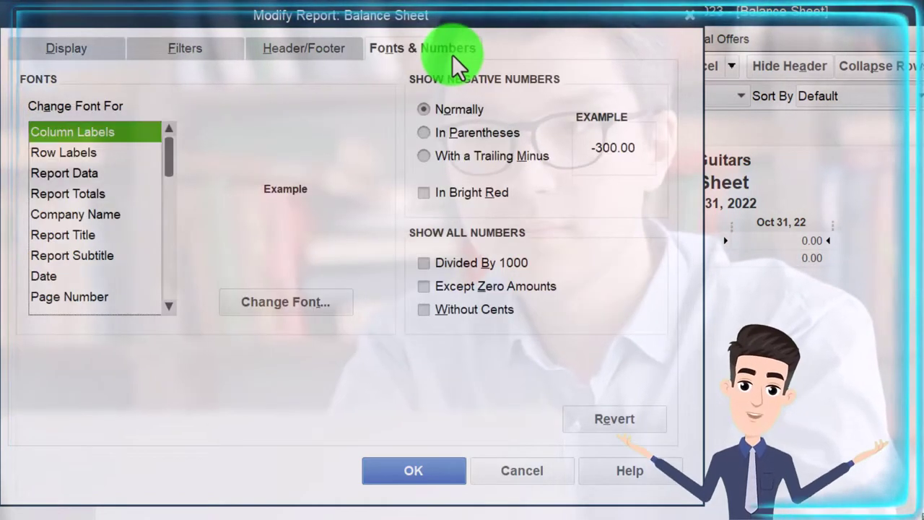
click(337, 310)
click(329, 246)
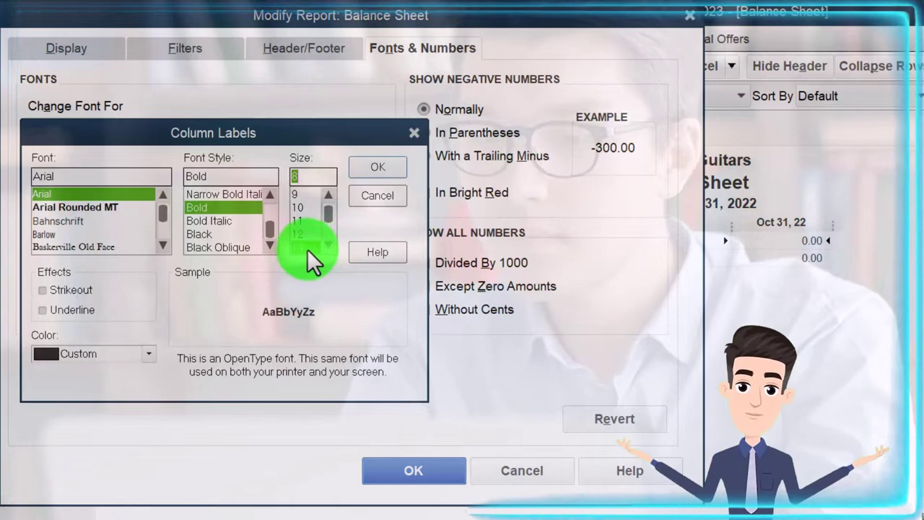
click(304, 247)
click(364, 168)
click(545, 213)
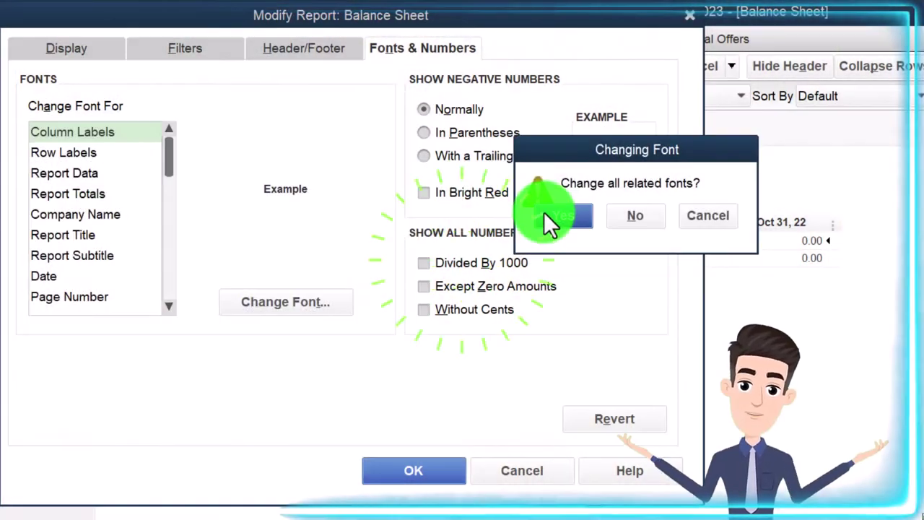
click(413, 470)
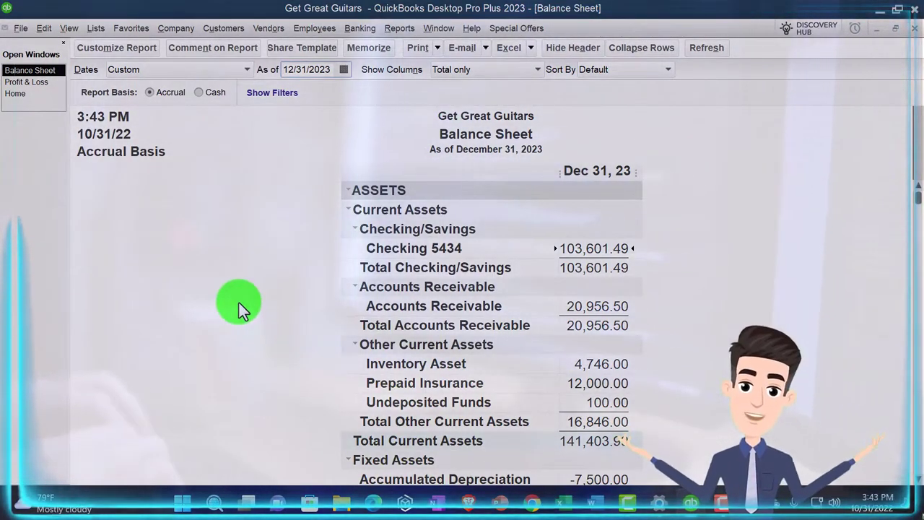
- Switch from the Balance Sheet report back to the Home page via Open Windows
click(20, 101)
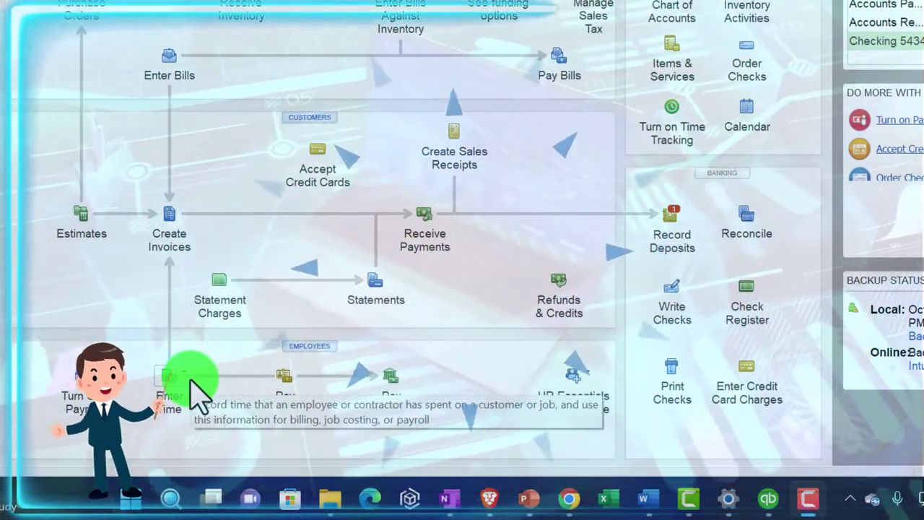
- Start a weekly timesheet and select the employee as its name
click(194, 392)
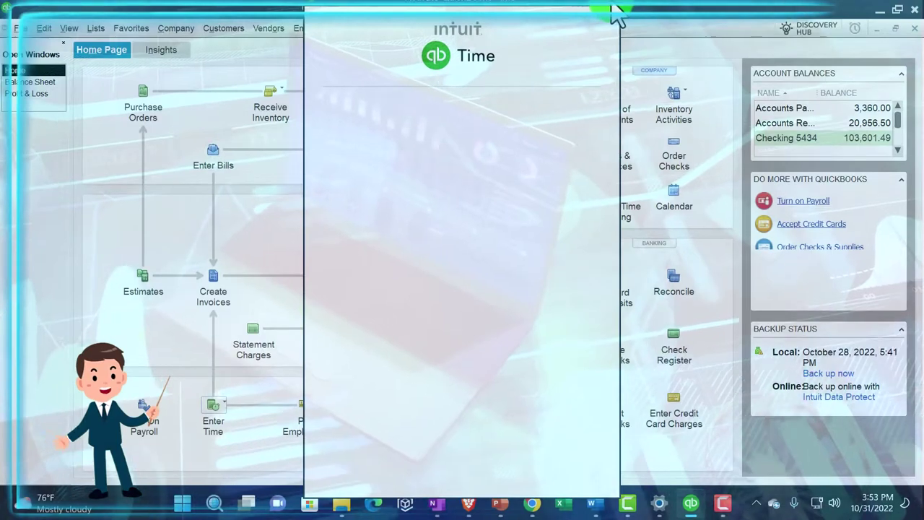
click(586, 9)
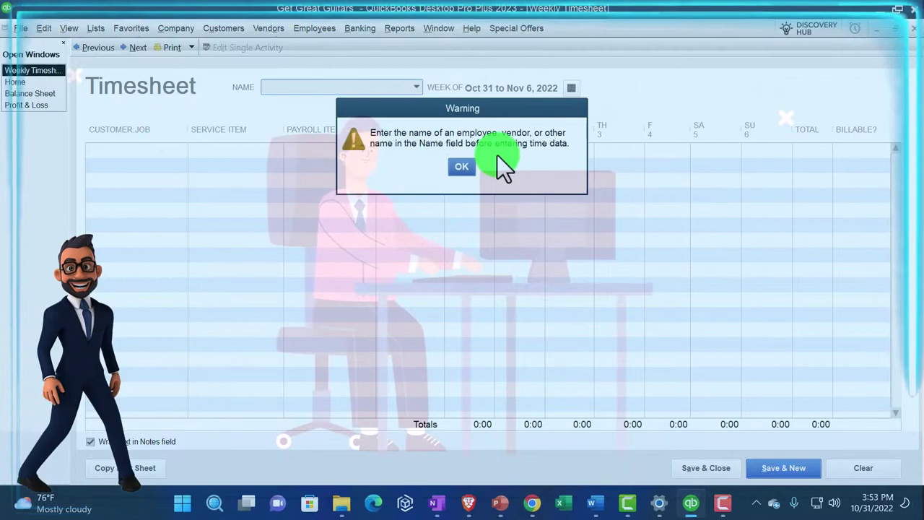
click(461, 166)
click(409, 87)
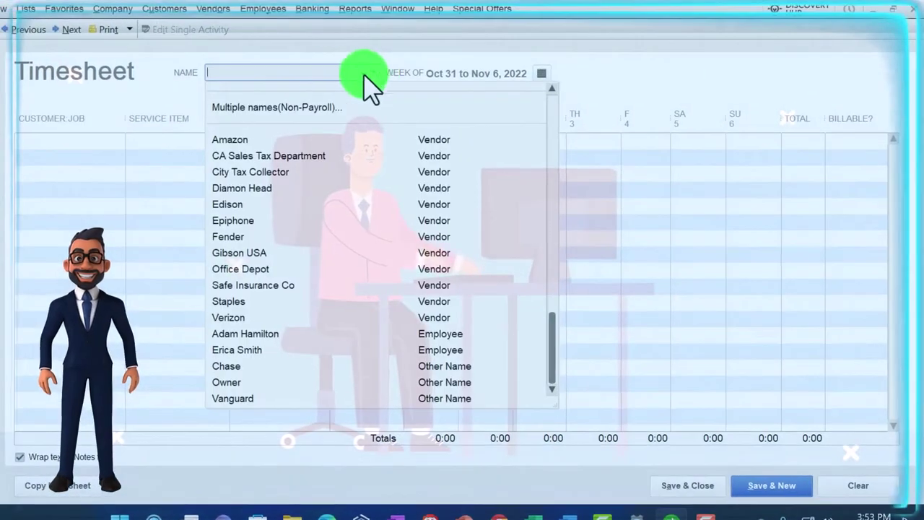
text(Adam Hamilton)
click(325, 66)
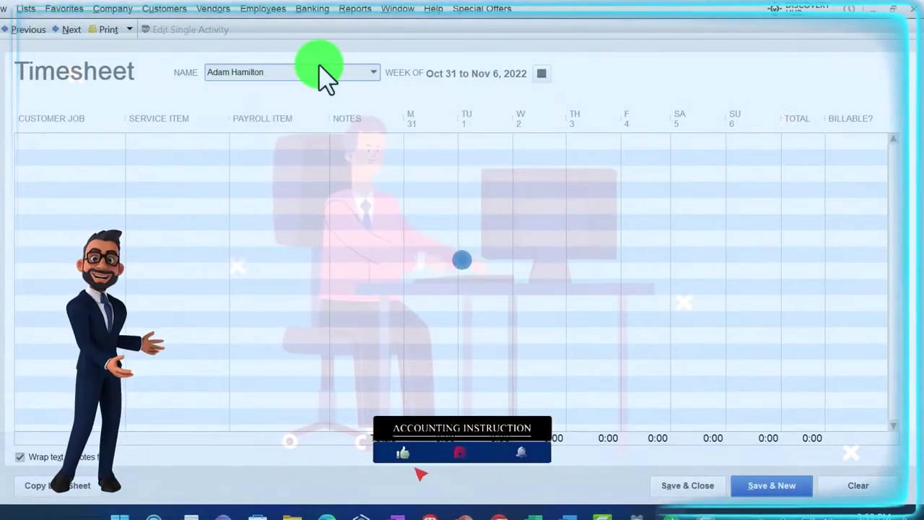
- Set the first row's customer job to Jones Guitars:3005
click(108, 144)
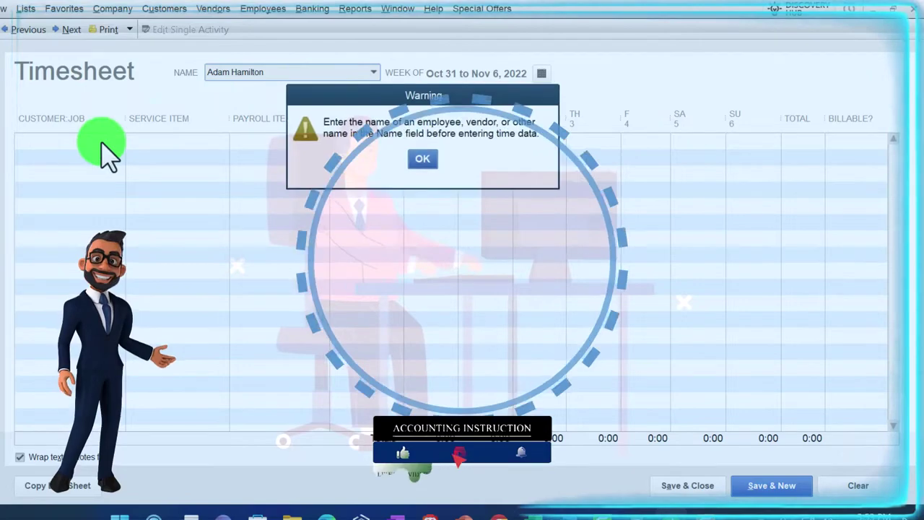
click(425, 160)
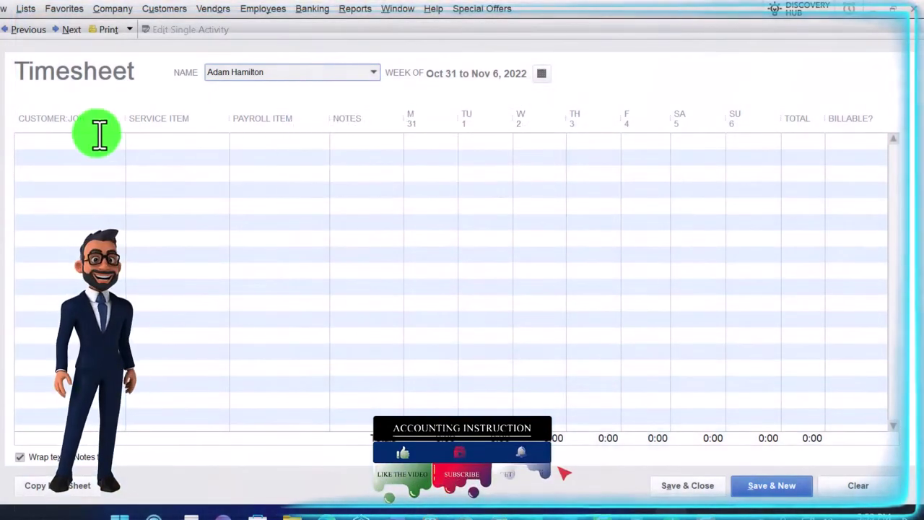
click(96, 136)
click(424, 160)
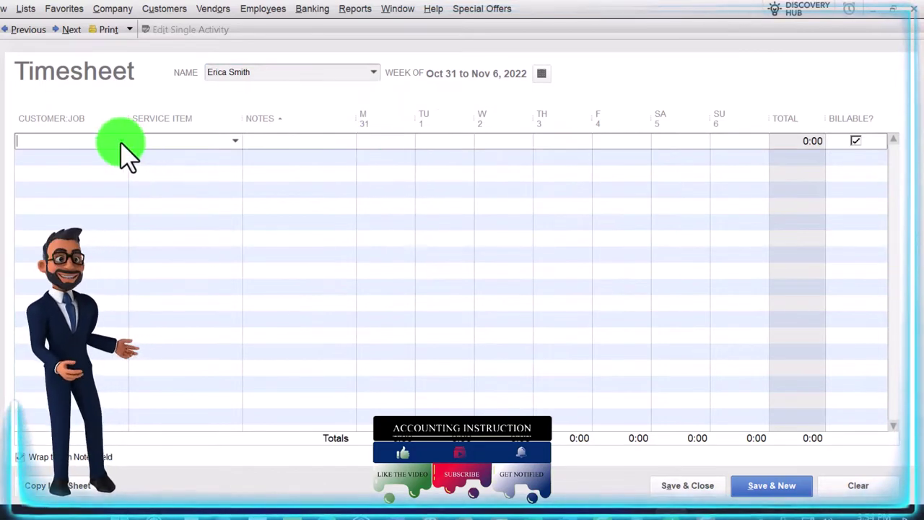
click(123, 144)
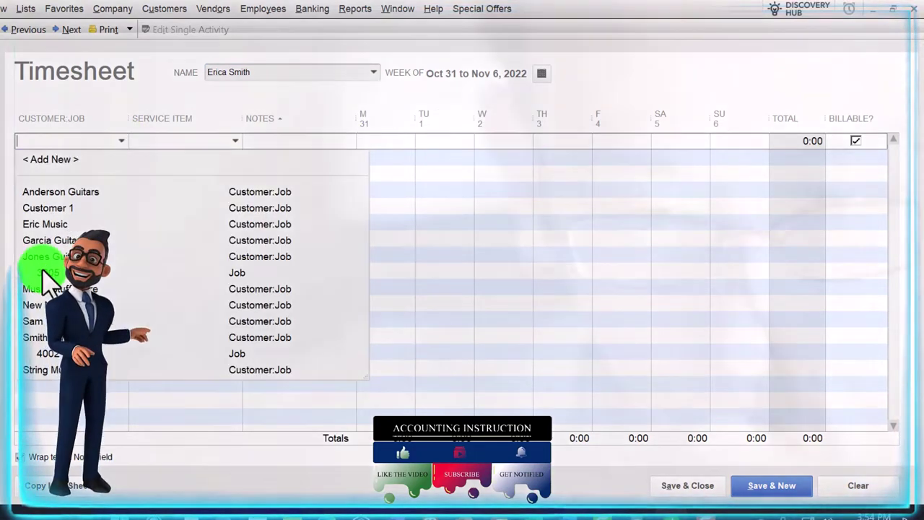
click(42, 273)
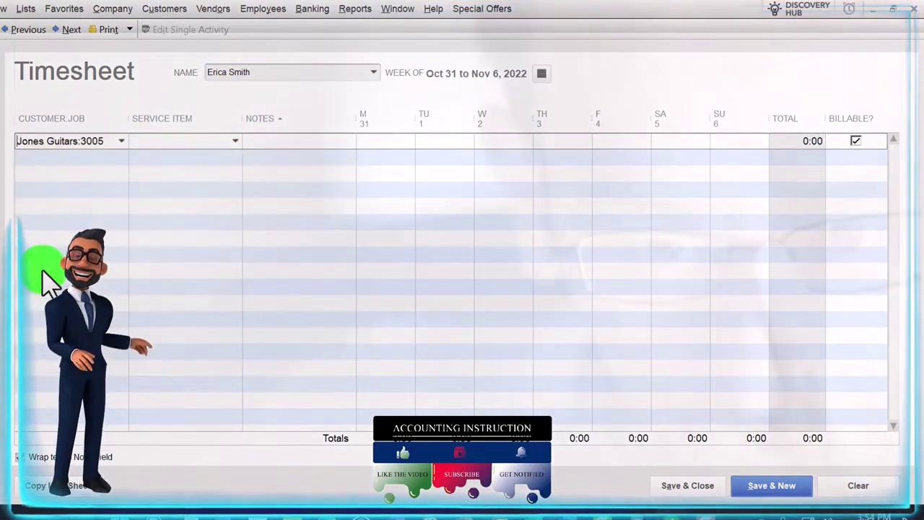
- Close the timesheet without choosing a service item, discarding the unsaved changes
click(159, 140)
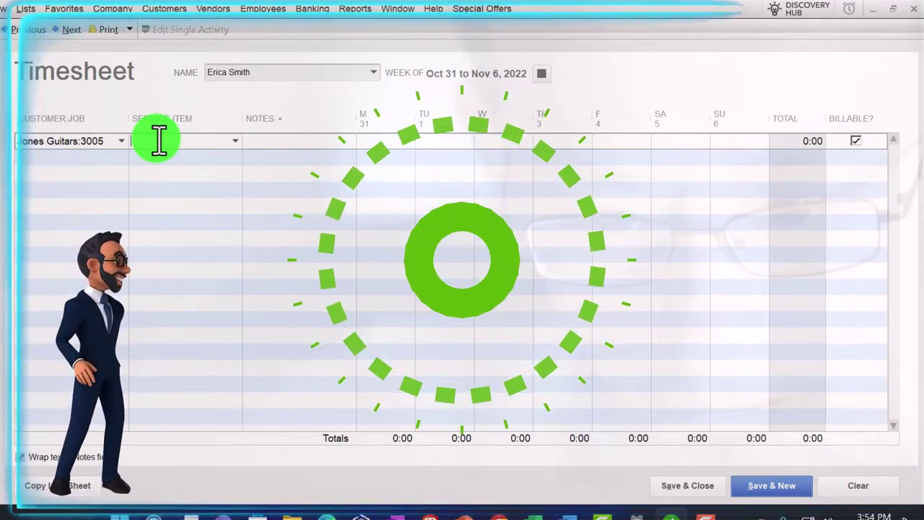
click(232, 142)
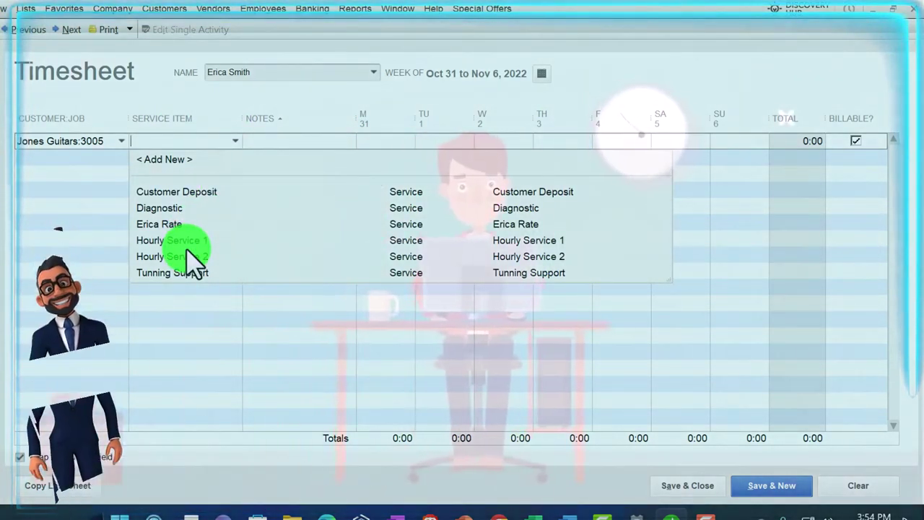
click(225, 100)
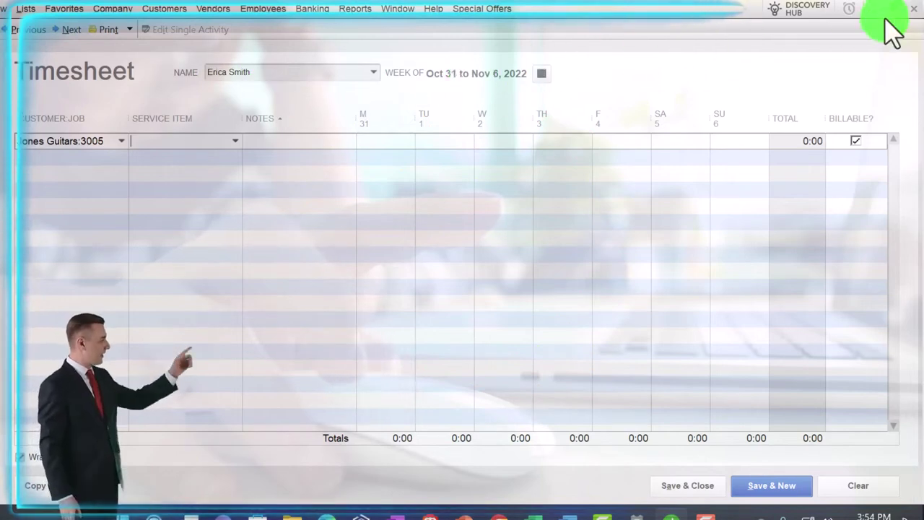
click(913, 11)
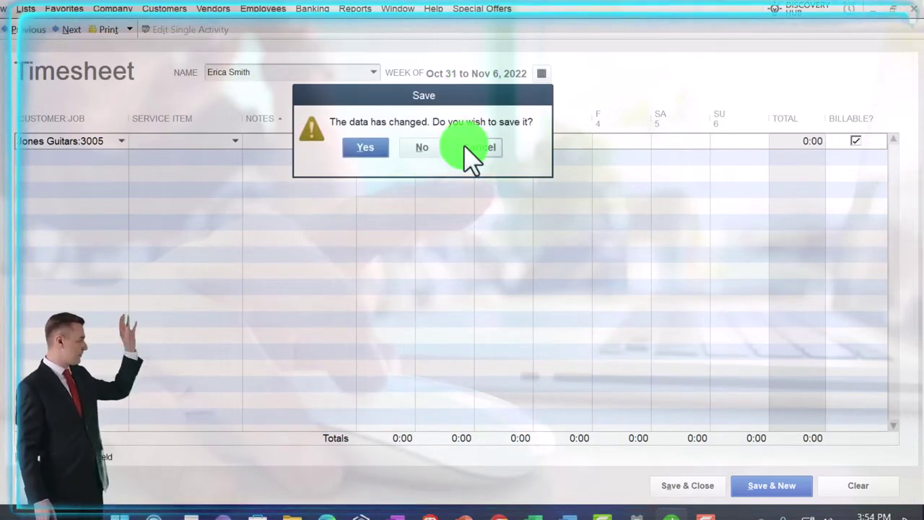
click(422, 146)
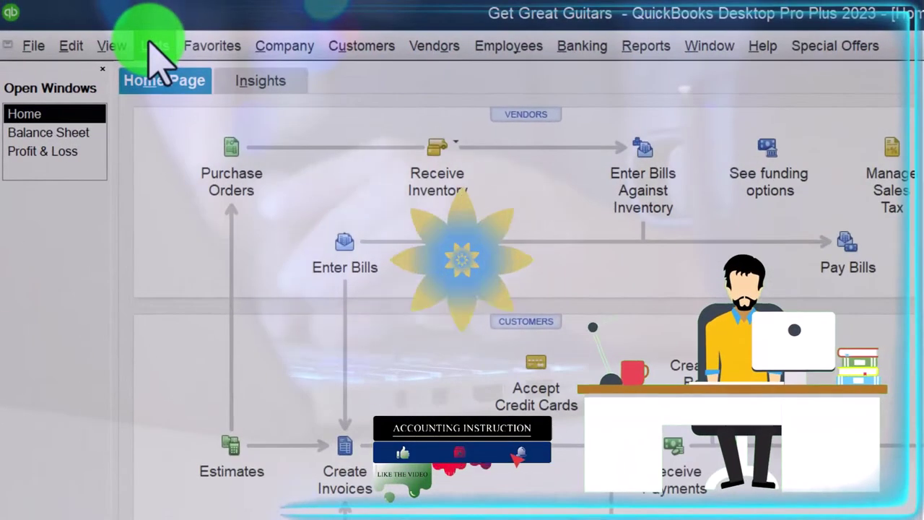
- Start a new Service item named Adam Guitar Lesson with a matching description
click(141, 34)
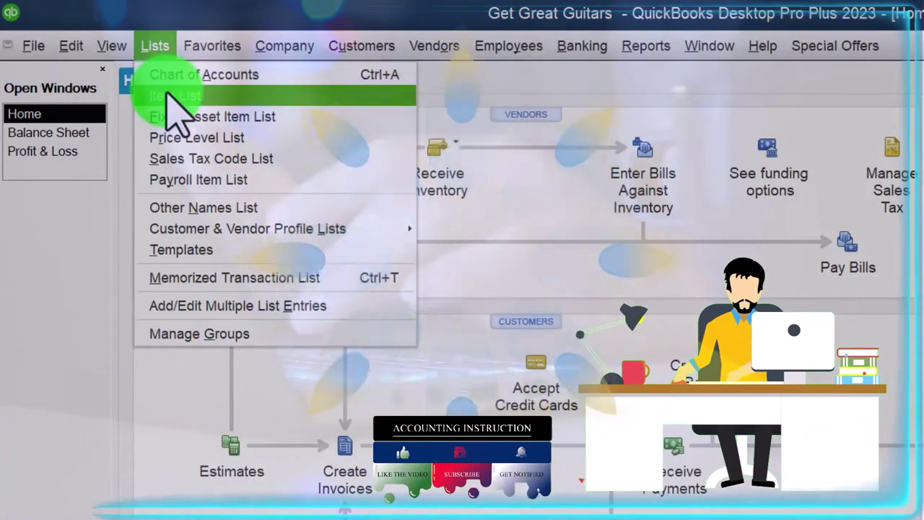
click(174, 95)
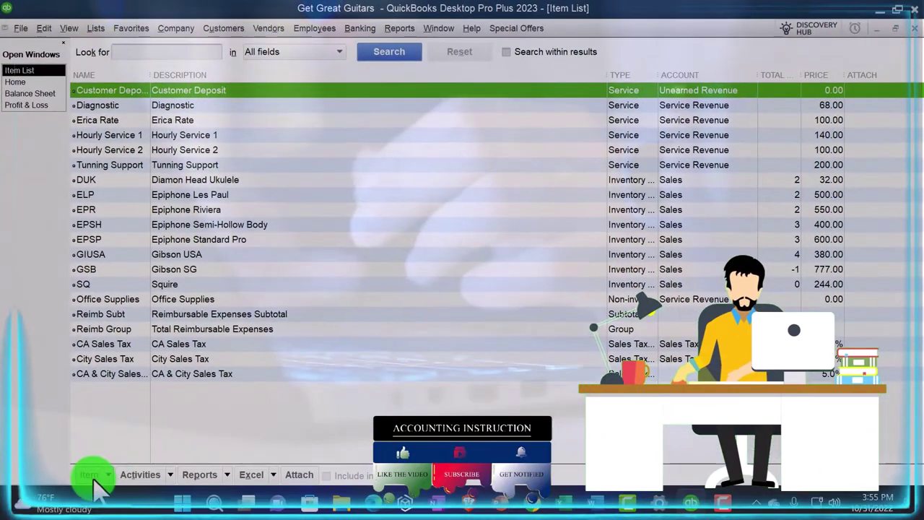
click(96, 477)
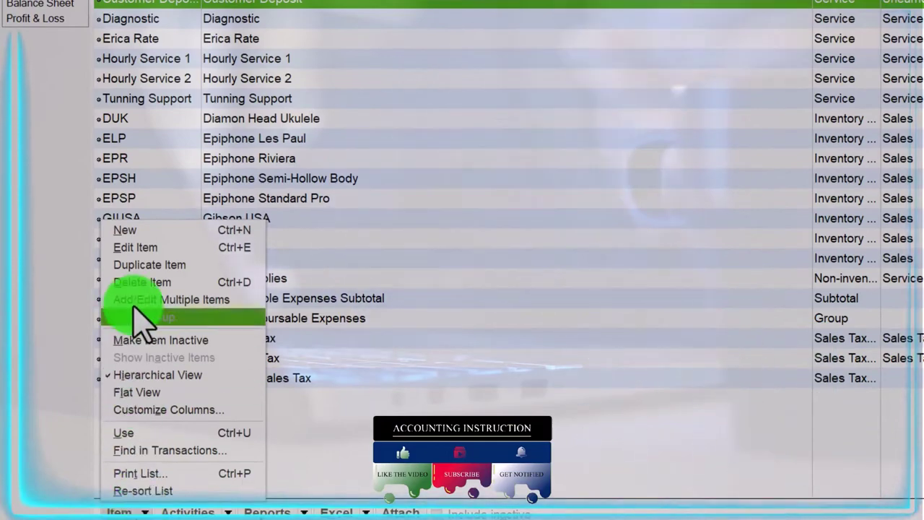
click(125, 231)
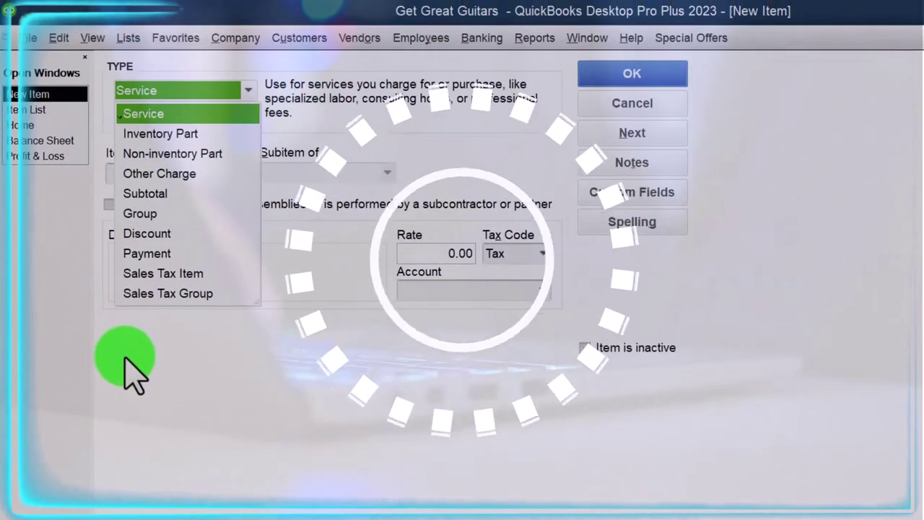
key(Tab)
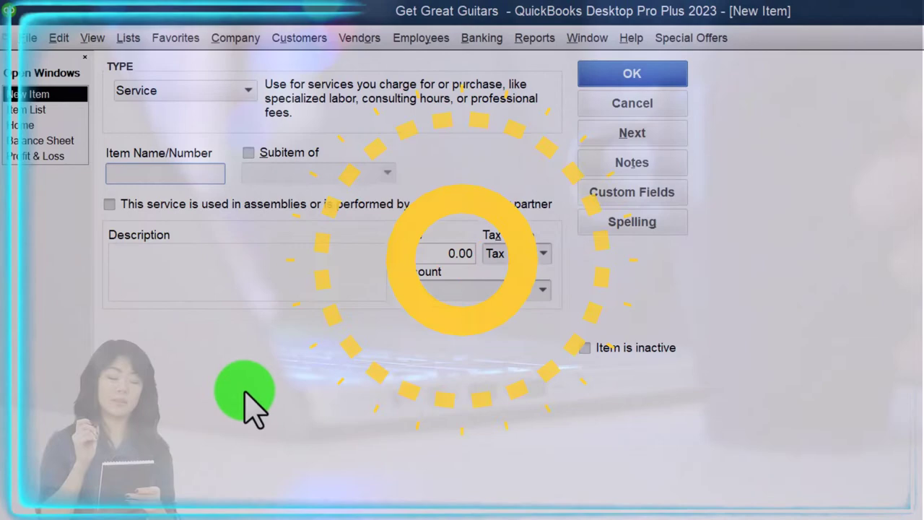
text(A)
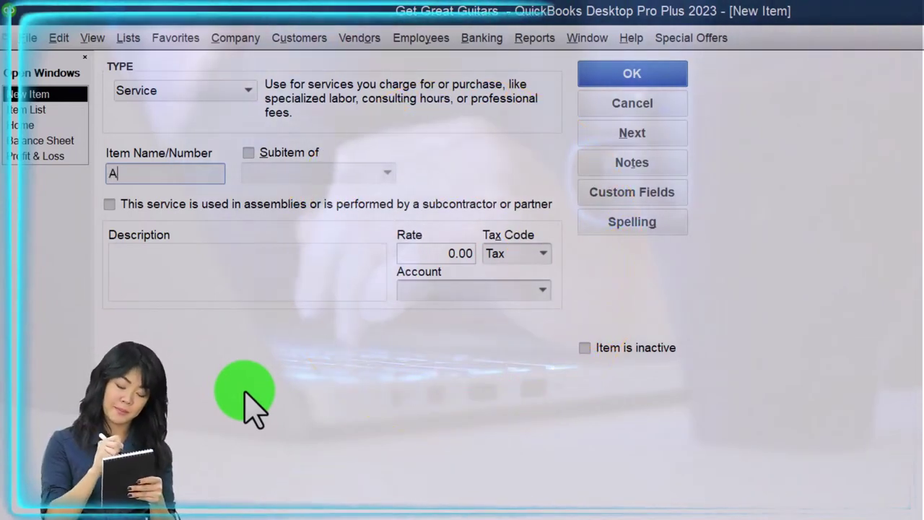
text(dam Guitar Lesson)
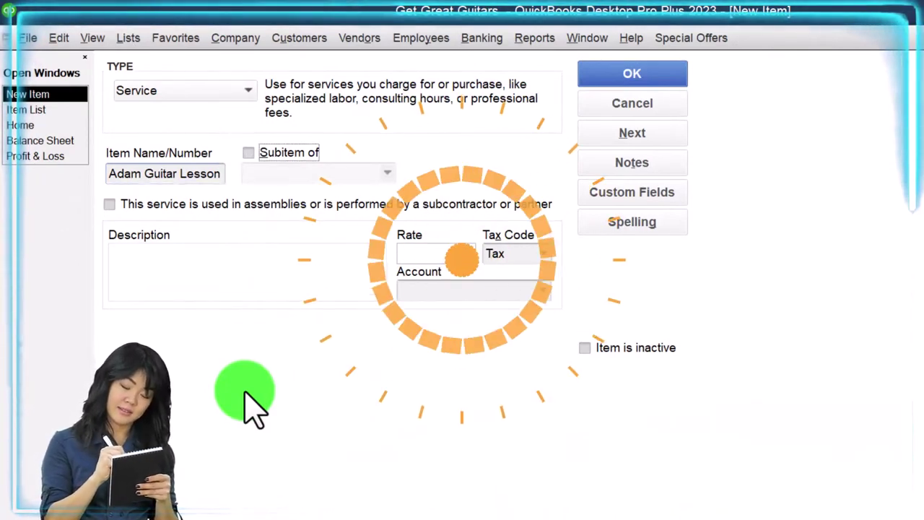
key(Tab)
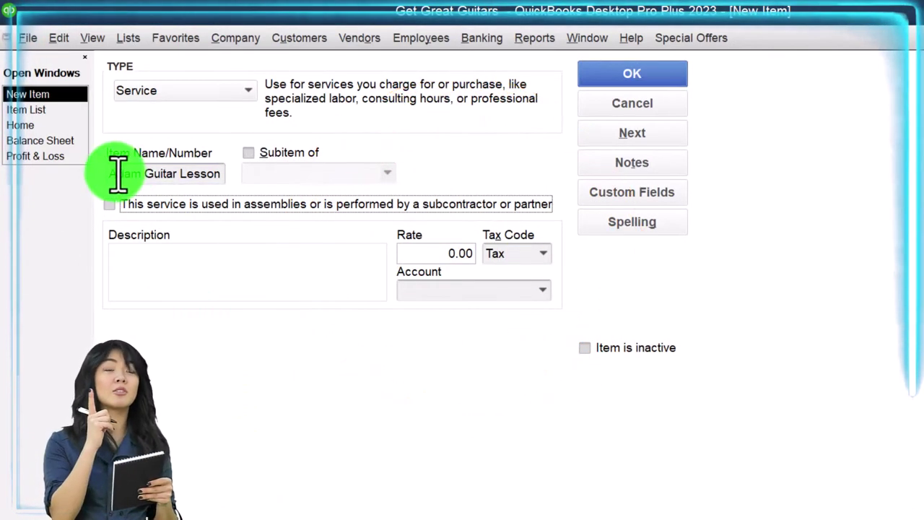
drag(113, 174, 289, 186)
click(201, 273)
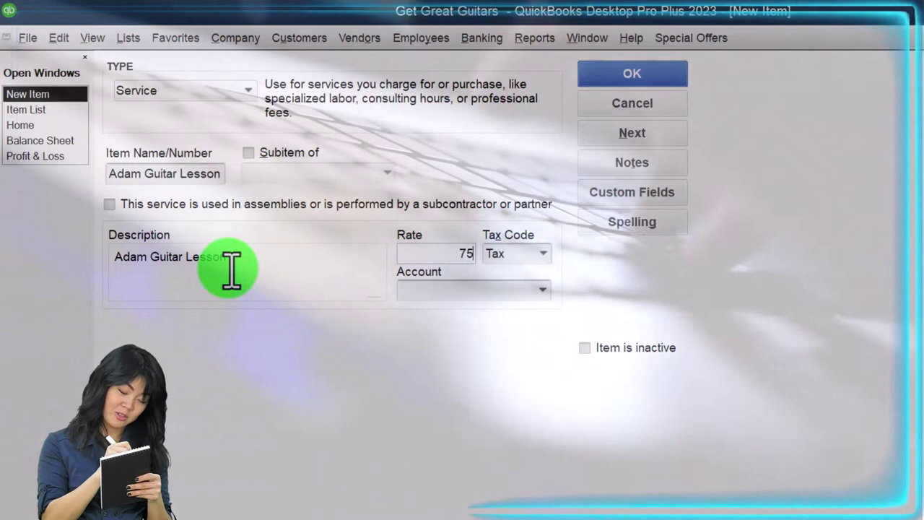
- Give the item a 75 rate and Service Revenue as its income account
key(Tab)
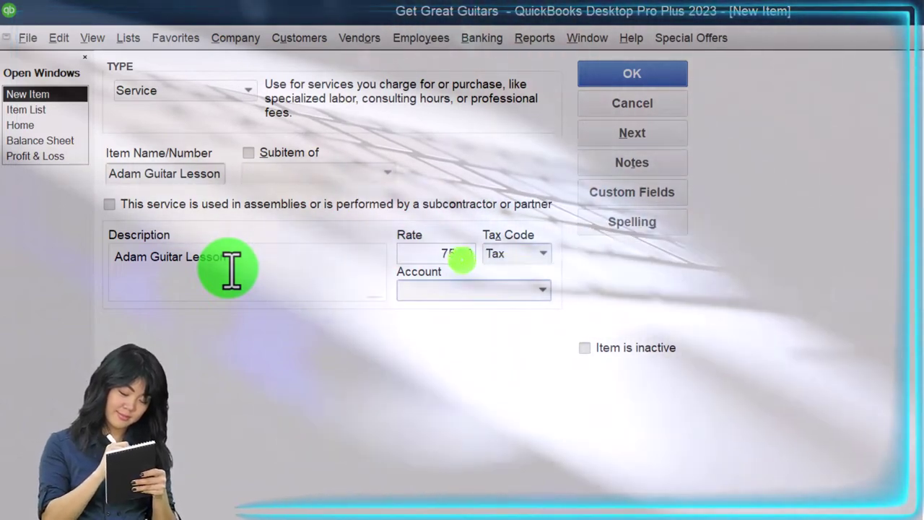
click(452, 290)
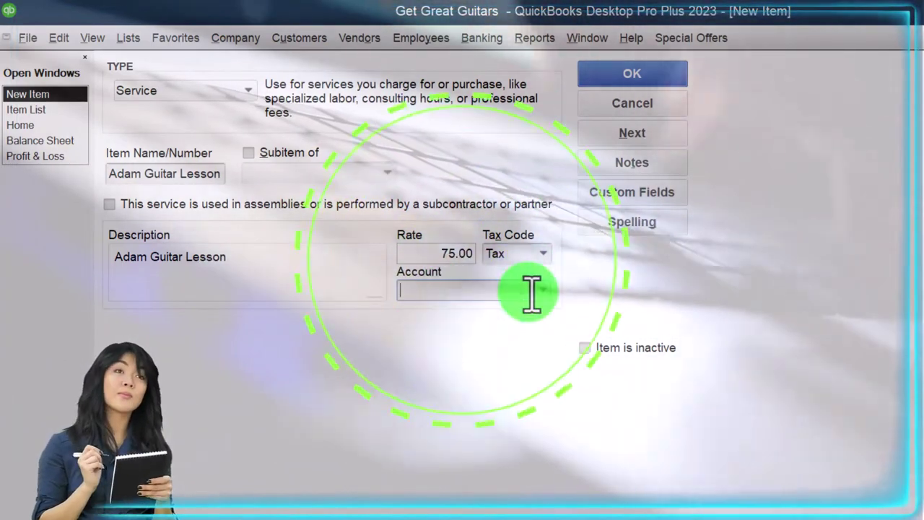
click(544, 290)
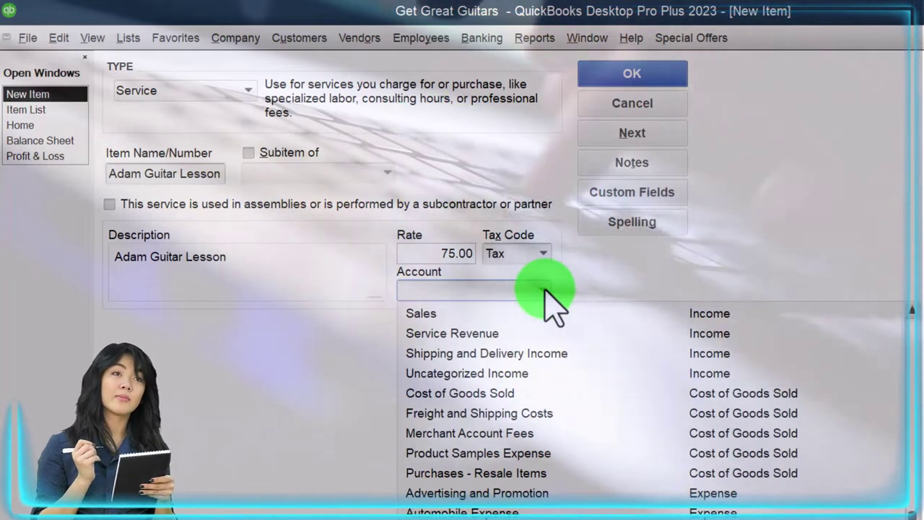
click(545, 289)
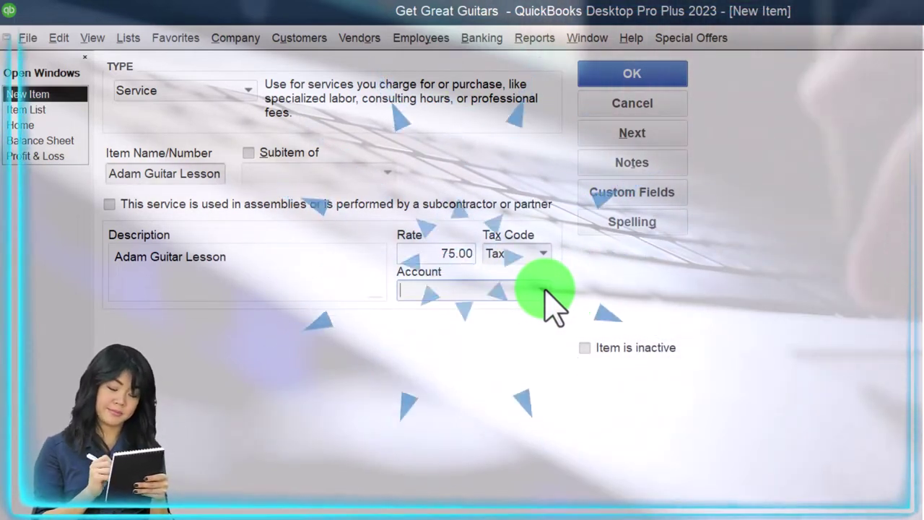
text(Service Revenue)
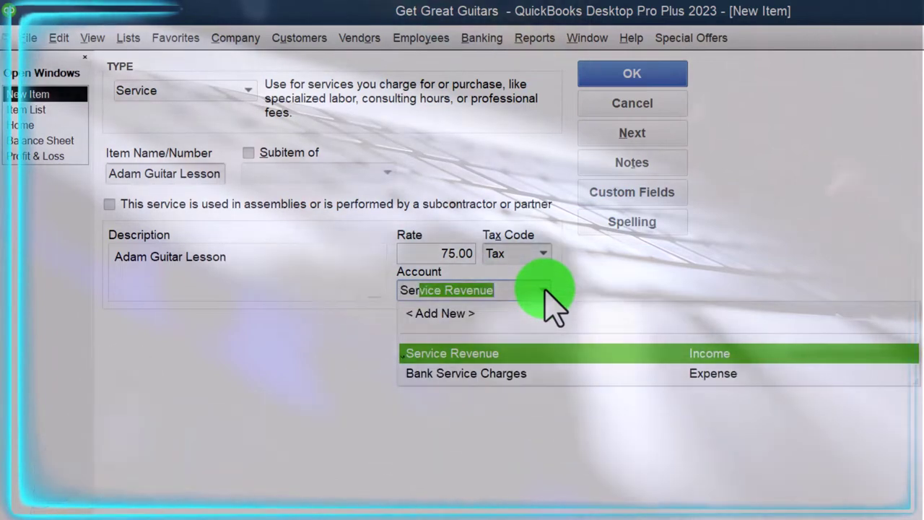
key(Tab)
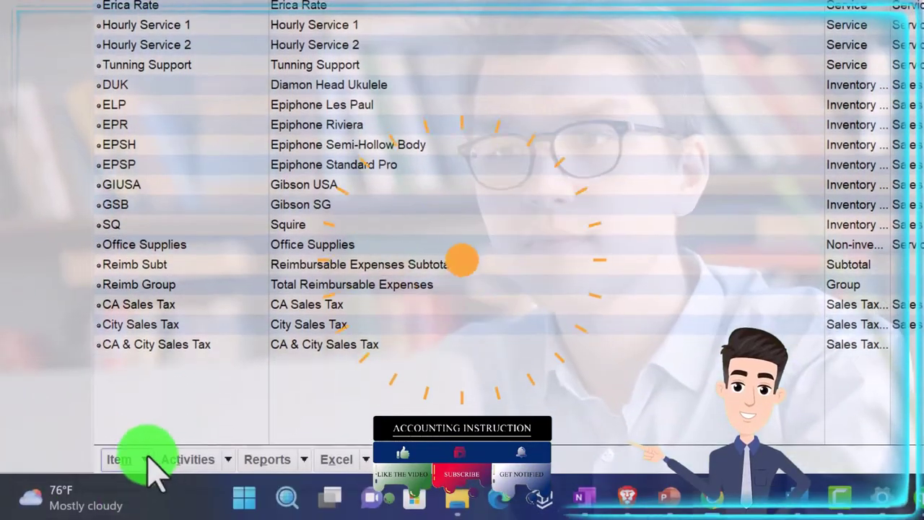
- Create the Erica Guitar Lesson service item at 115, tax code Non, account Service Revenue
click(145, 457)
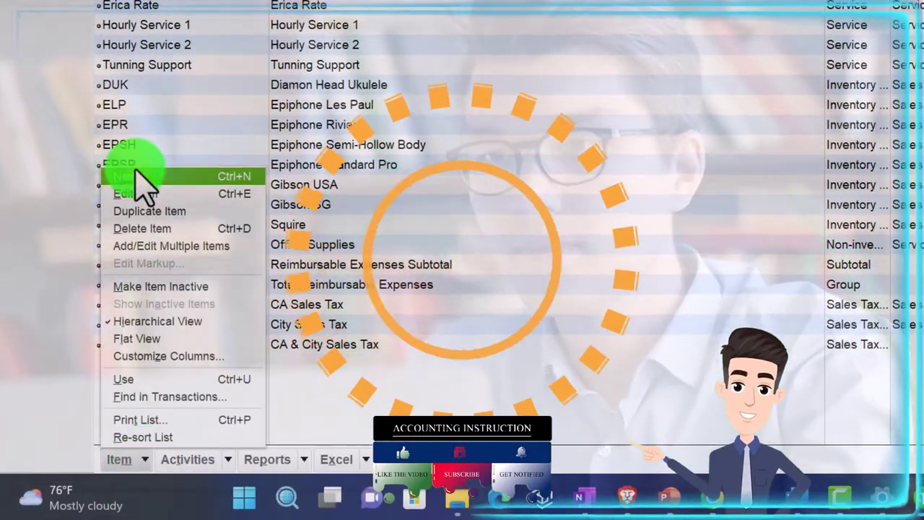
click(154, 192)
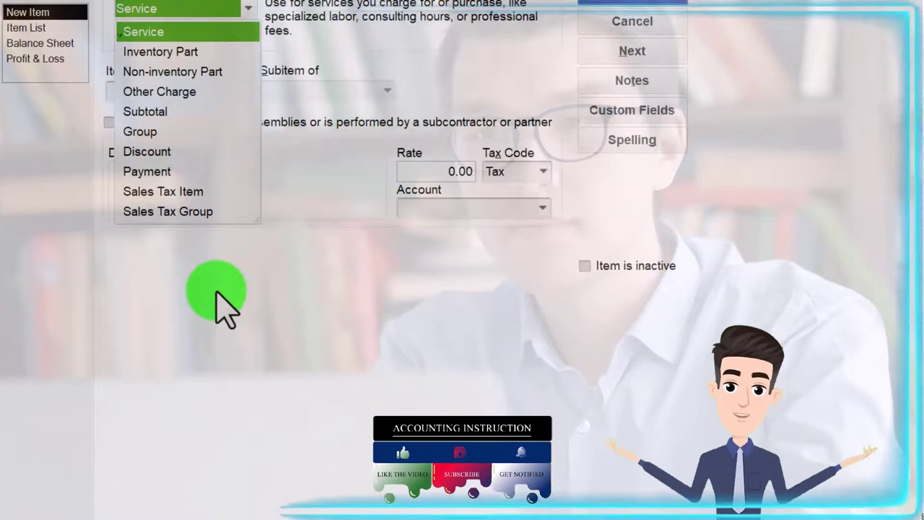
key(Tab)
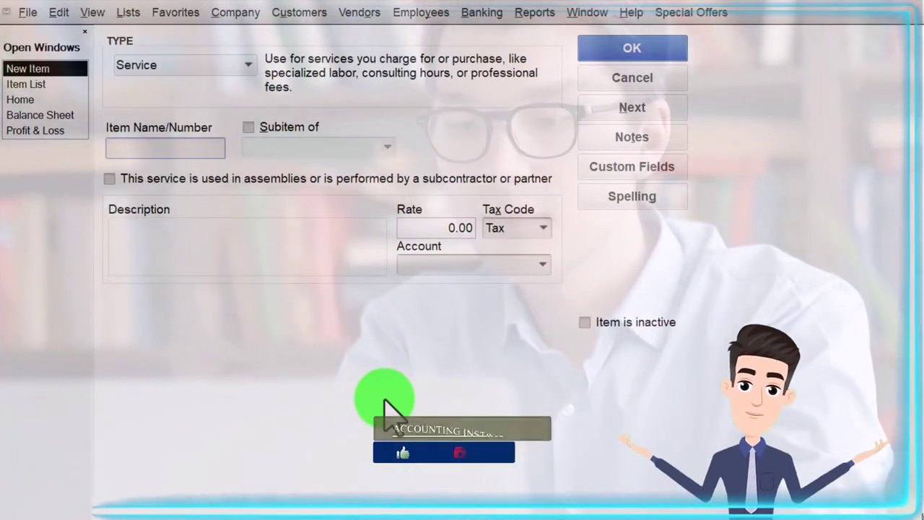
text(Erica Gu)
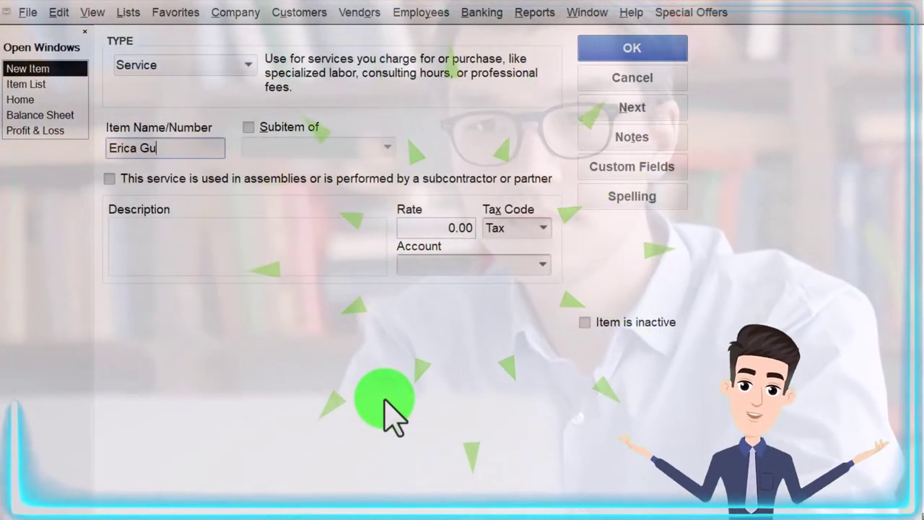
text(itar Lesson)
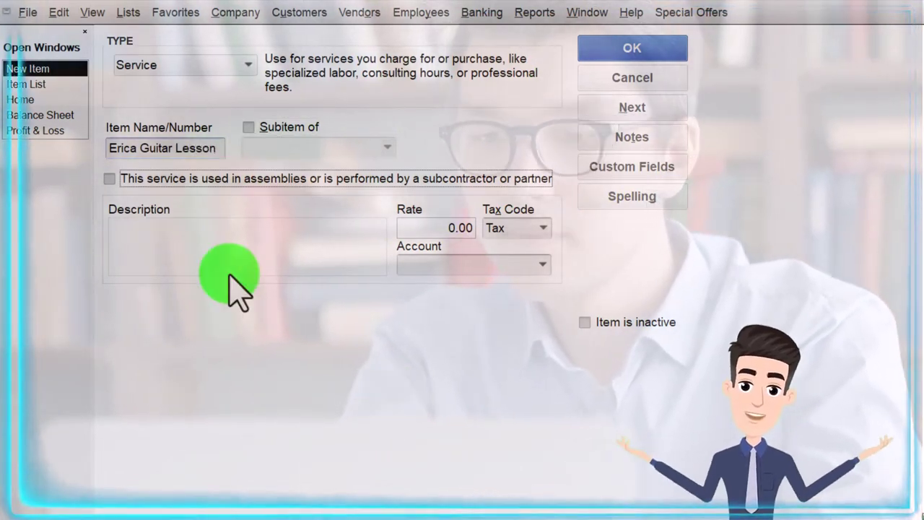
drag(114, 148, 311, 158)
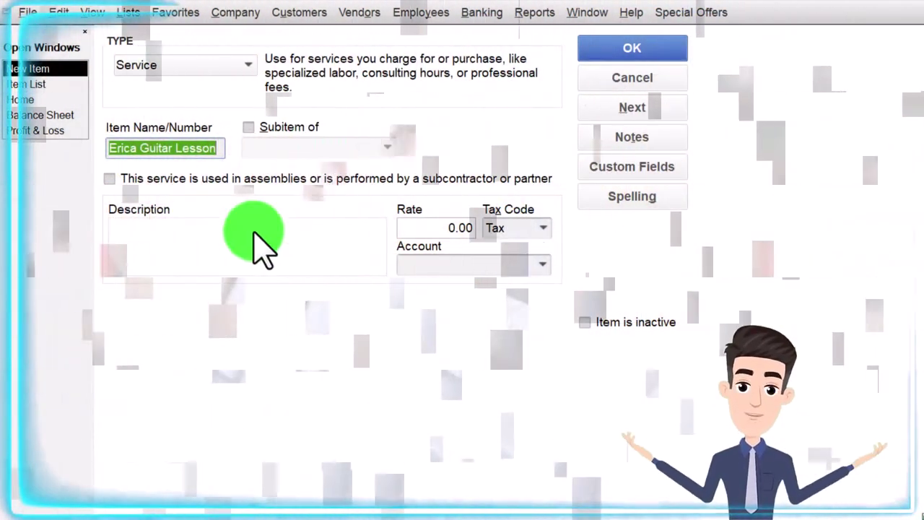
click(167, 249)
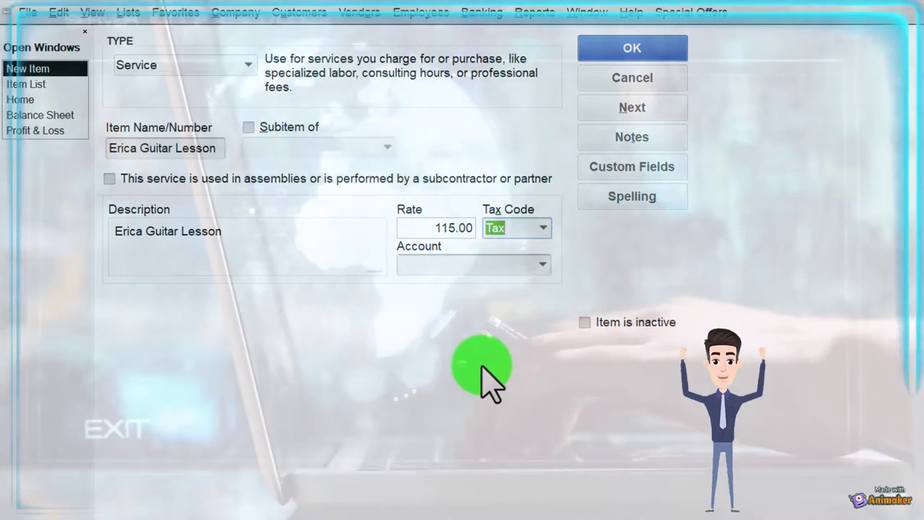
text(Non)
key(Return)
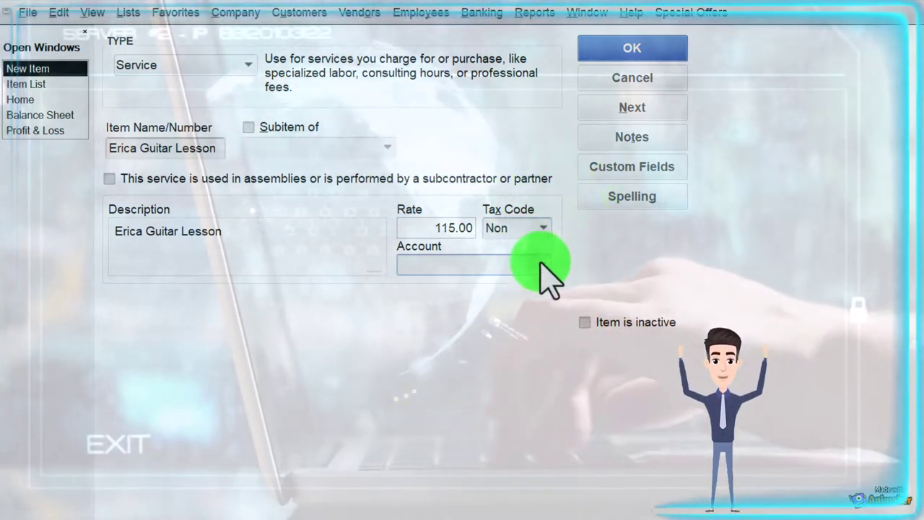
text(Service Revenue)
key(Tab)
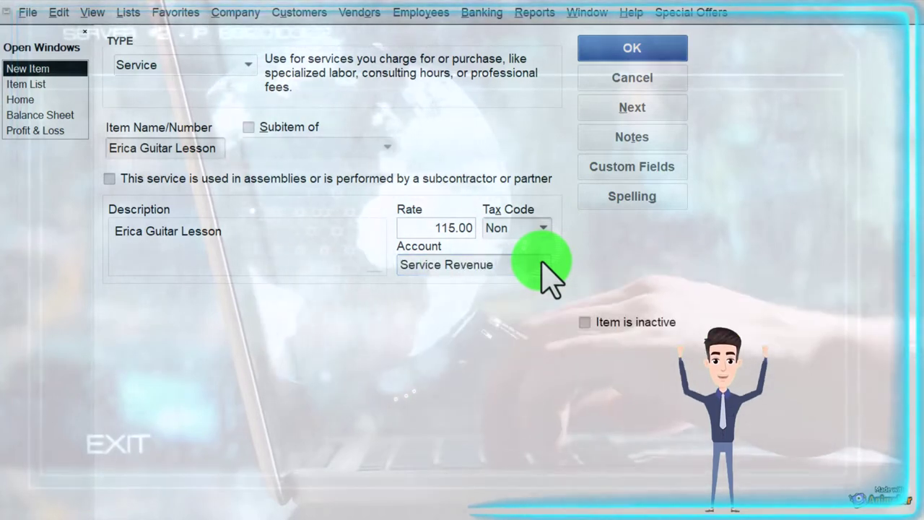
click(634, 54)
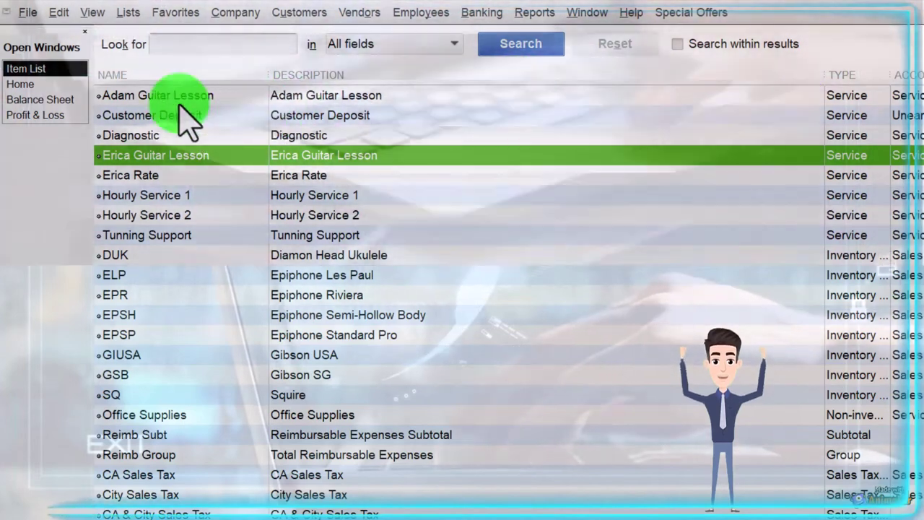
- Set Adam Guitar Lesson's tax code to Non, save it, and return Home
click(176, 94)
right_click(175, 94)
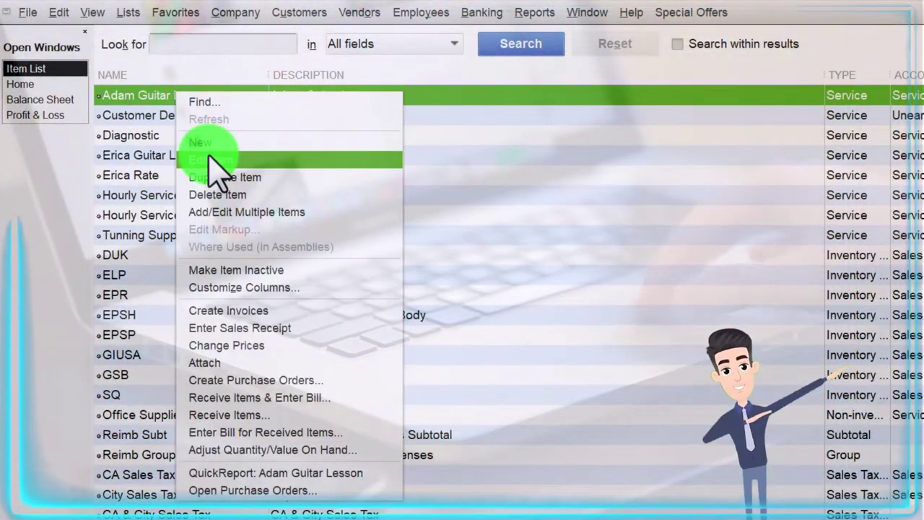
click(225, 161)
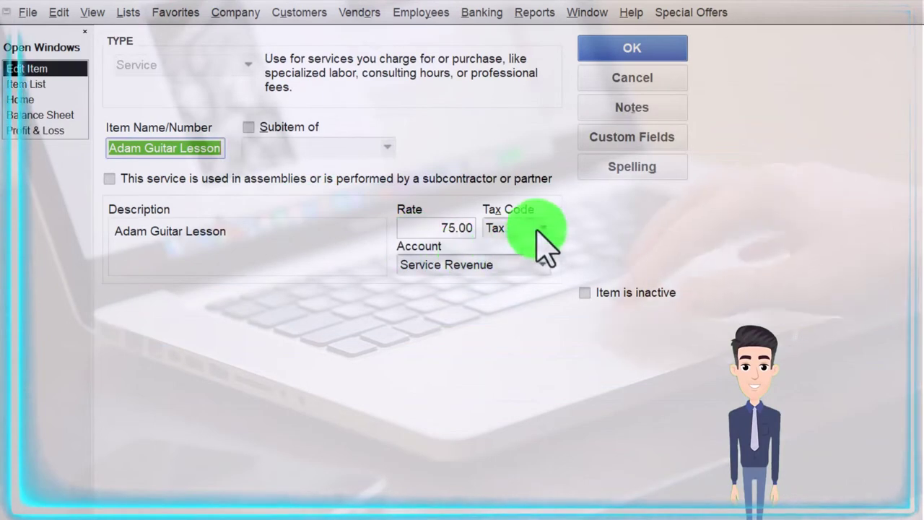
click(510, 311)
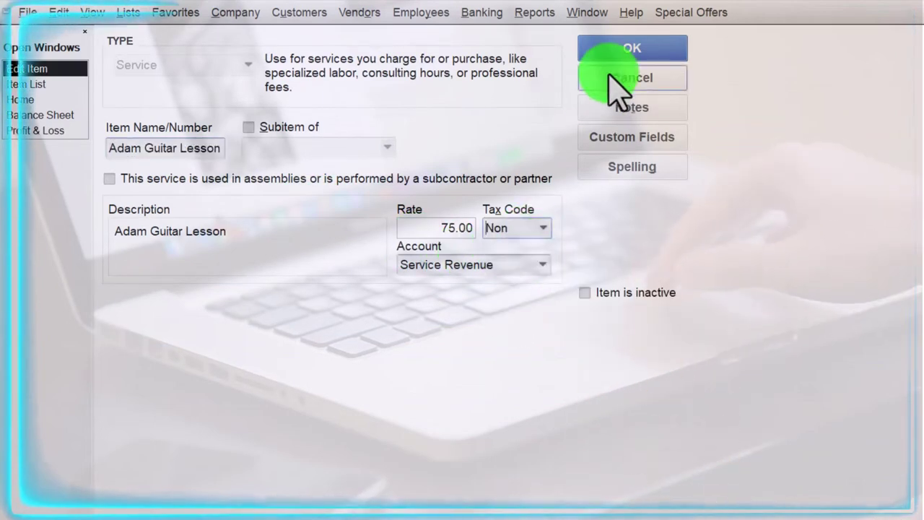
click(610, 51)
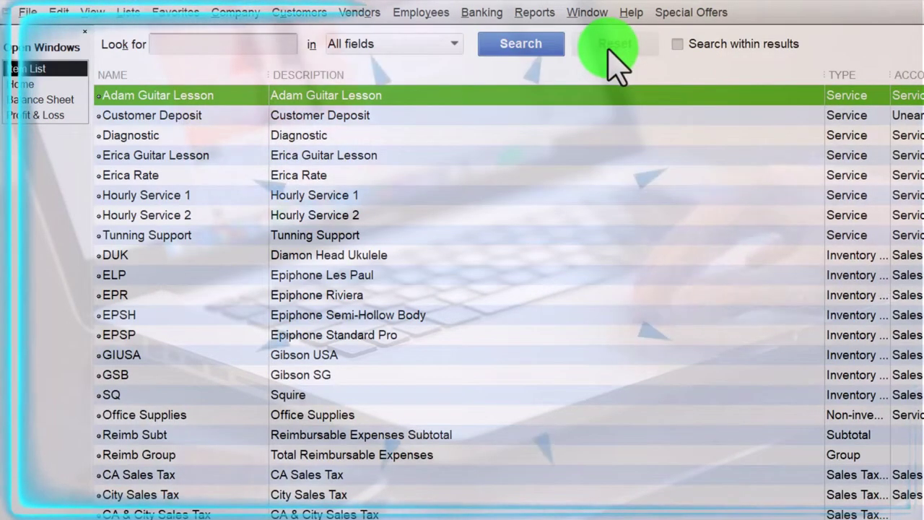
click(23, 84)
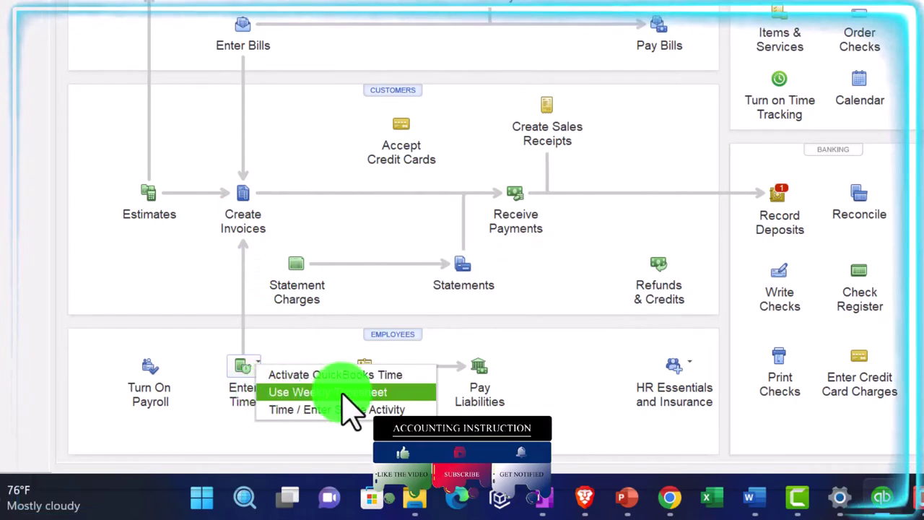
- Open a weekly timesheet for the employee and move it to the Feb 13–19 week
click(379, 394)
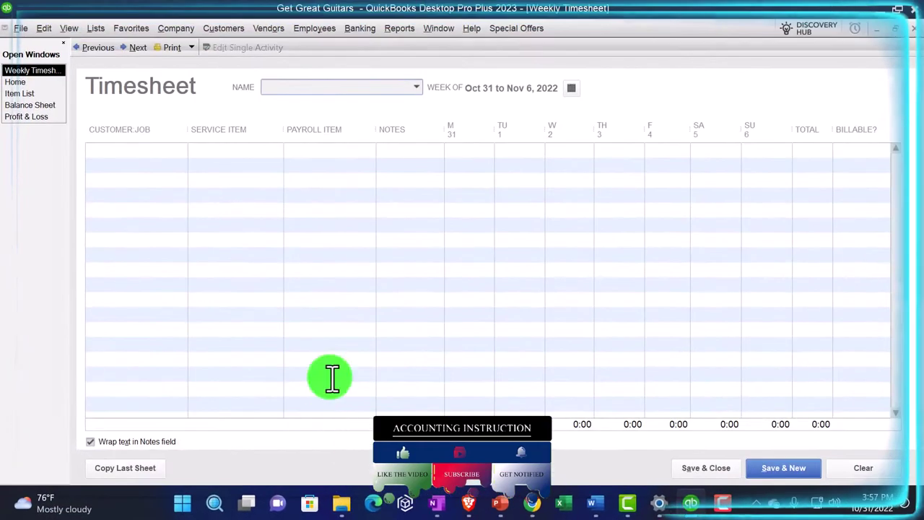
text(Adam Hamilton)
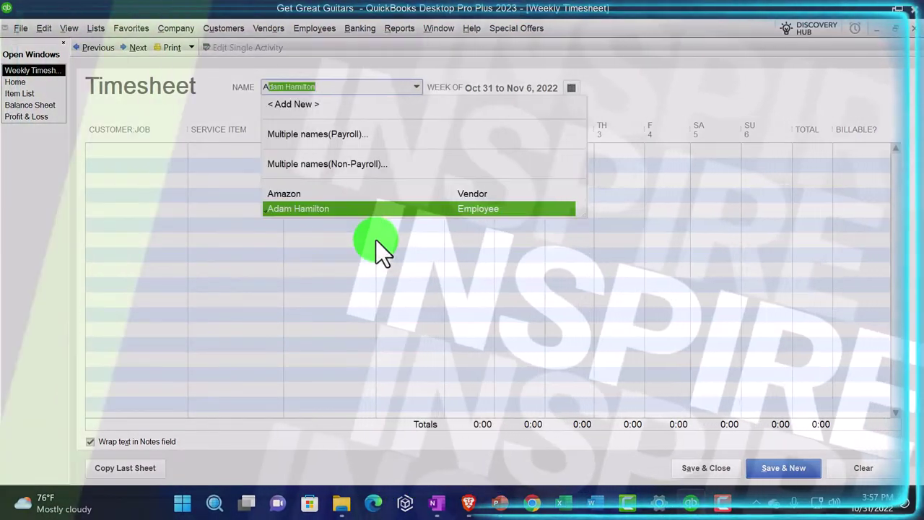
key(Tab)
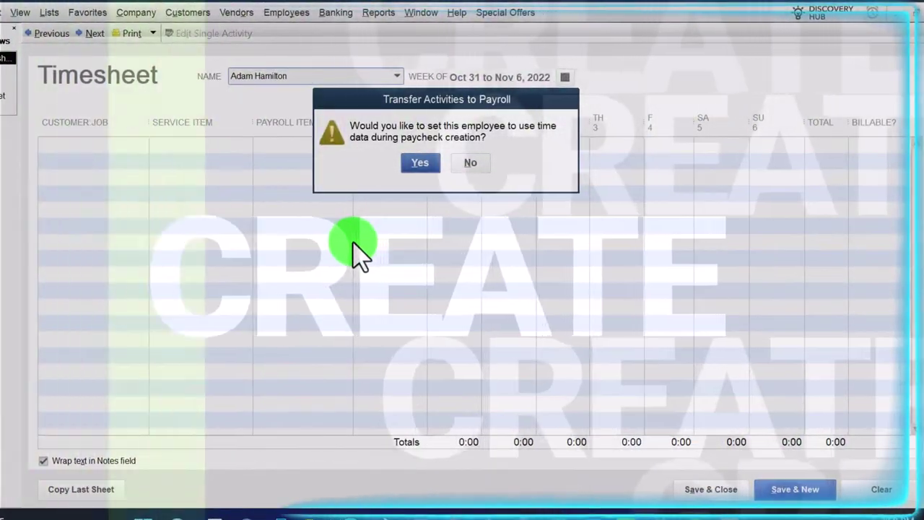
key(Return)
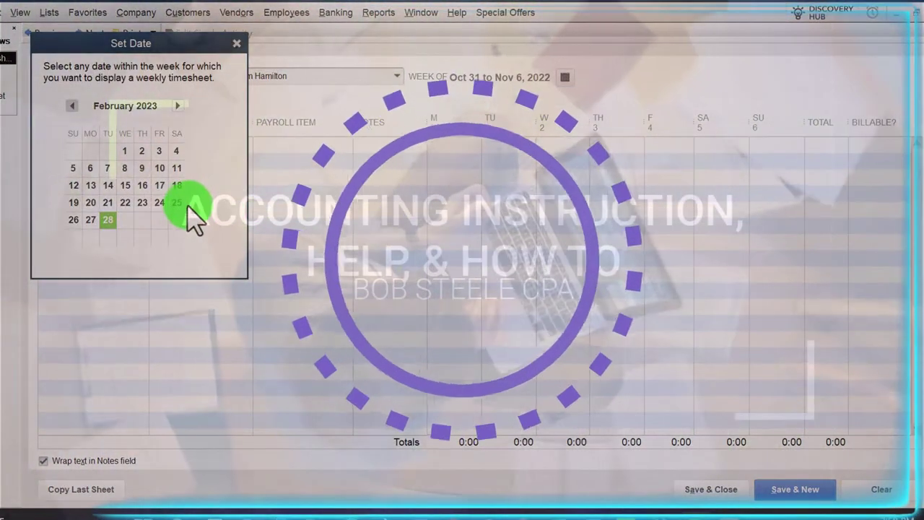
click(176, 202)
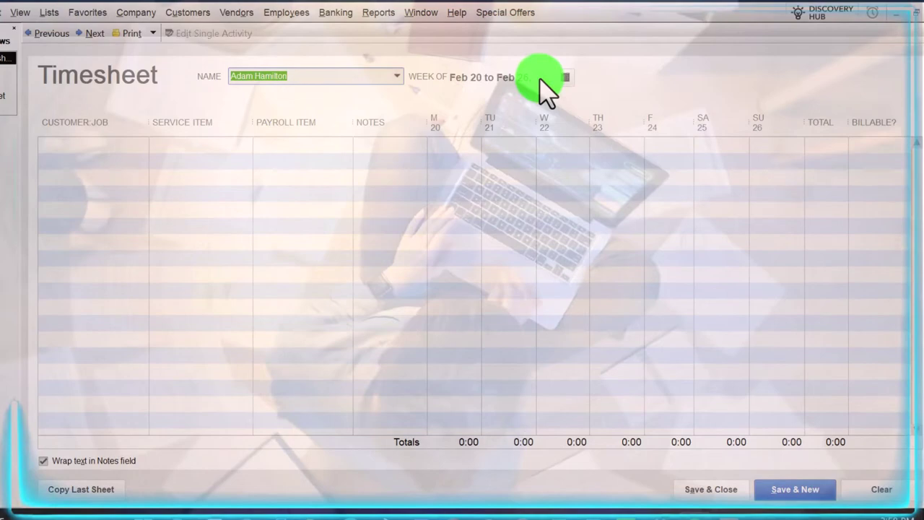
click(565, 78)
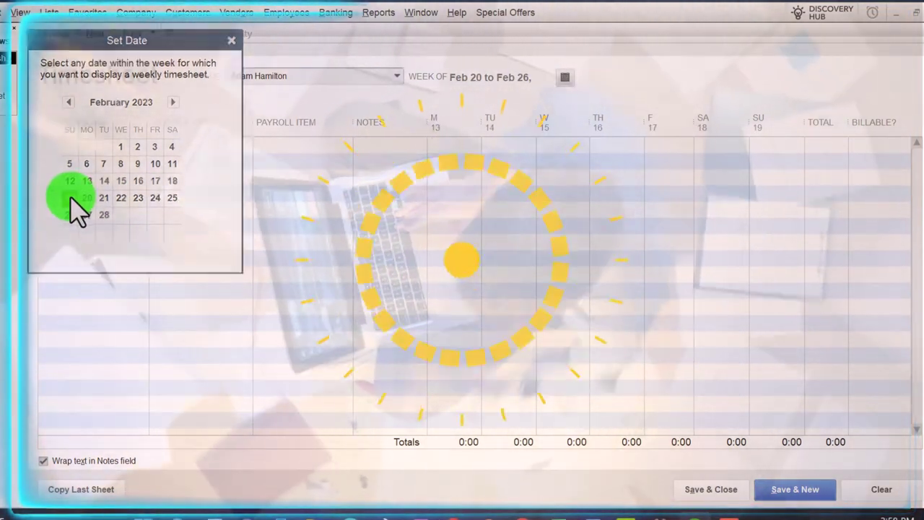
click(70, 198)
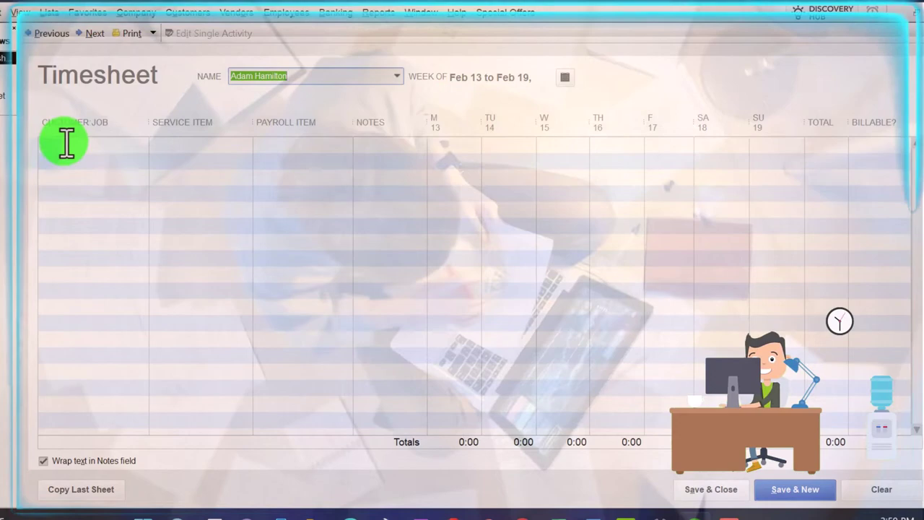
- Bill Customer 1 for Adam Guitar Lesson under Salary, 2 hours on Monday 13 and Wednesday 15
click(66, 143)
text(Customer 1)
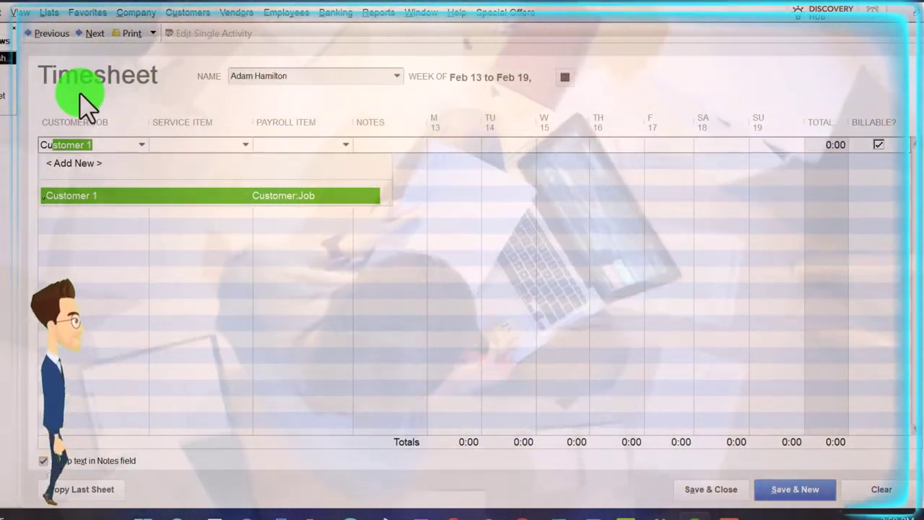
key(Tab)
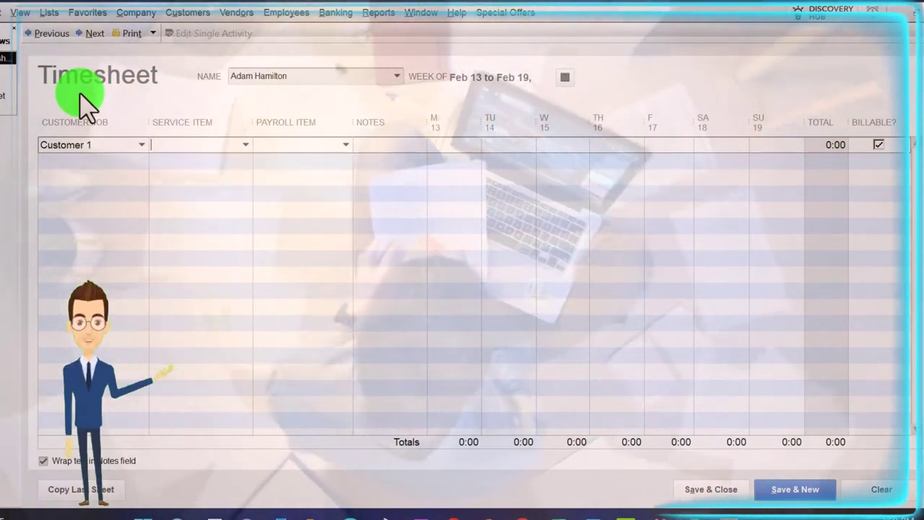
text(Adam Guitar Lesson)
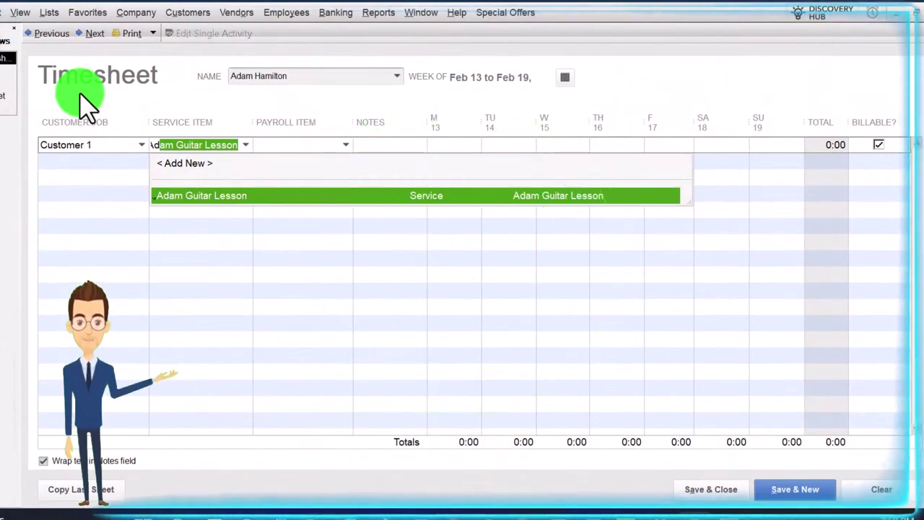
key(Tab)
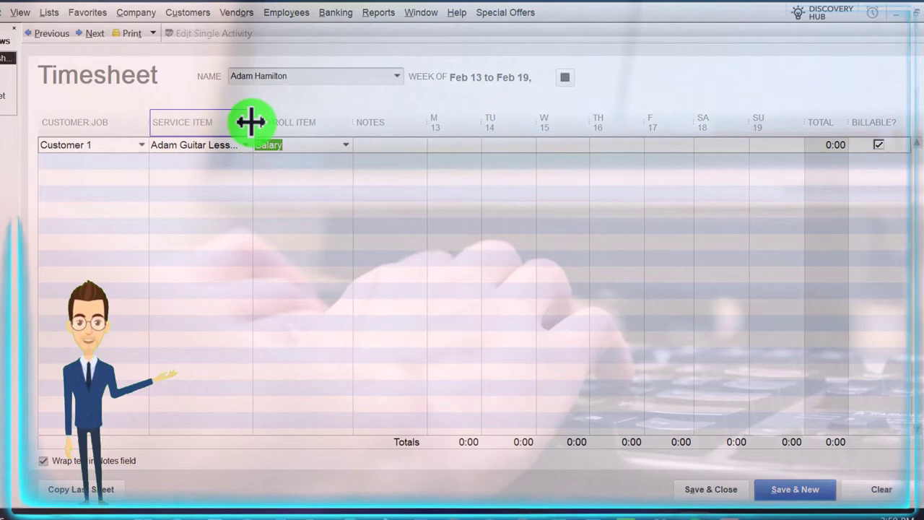
drag(250, 122, 276, 122)
click(369, 144)
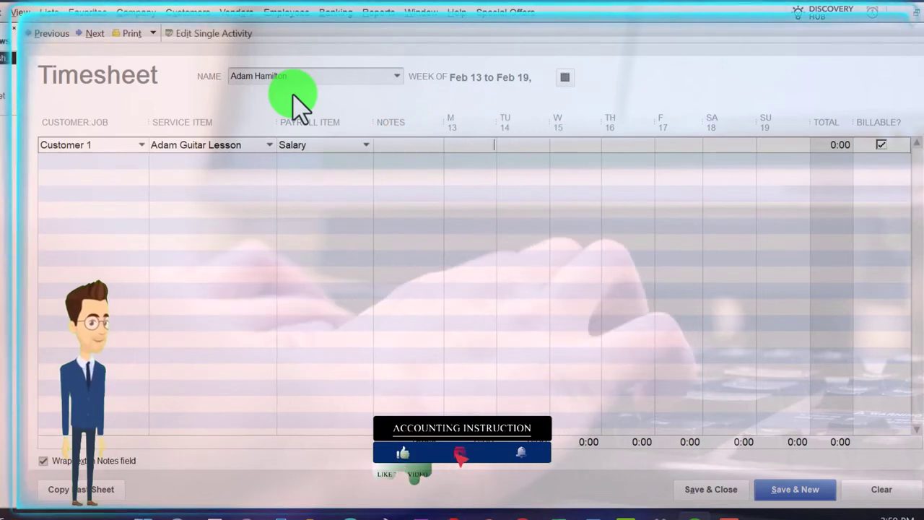
text(2)
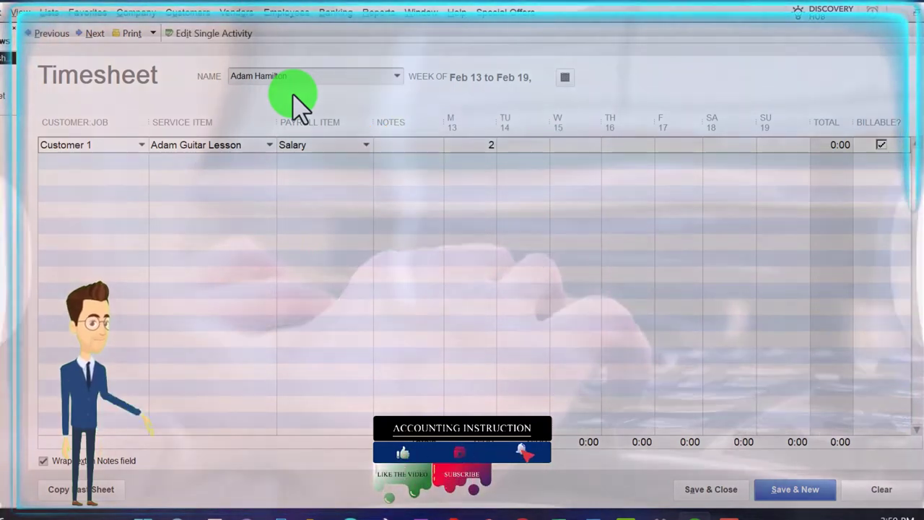
key(Tab)
key(Tab)
text(2)
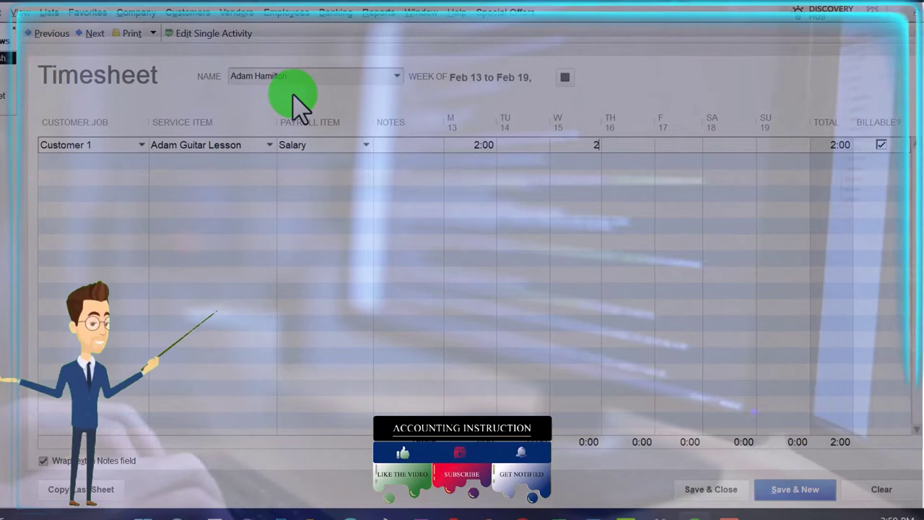
key(Tab)
key(Tab)
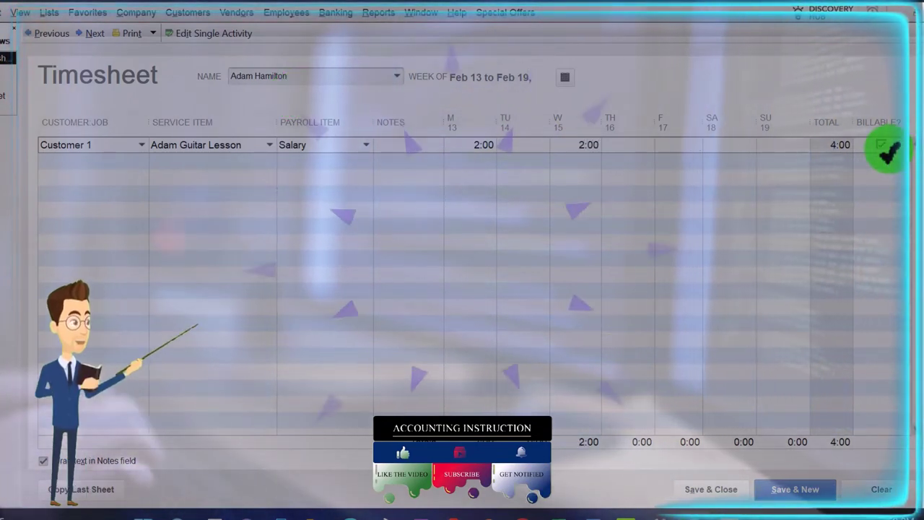
- Log 2 hours of Adam Guitar Lesson for Customer 1 on Tuesday and Thursday, totaling 8:00
click(93, 160)
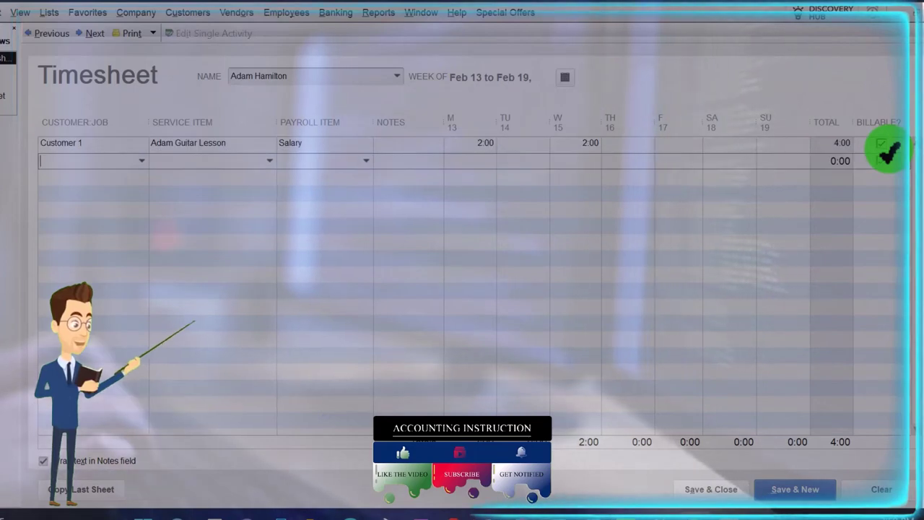
text(Cusd)
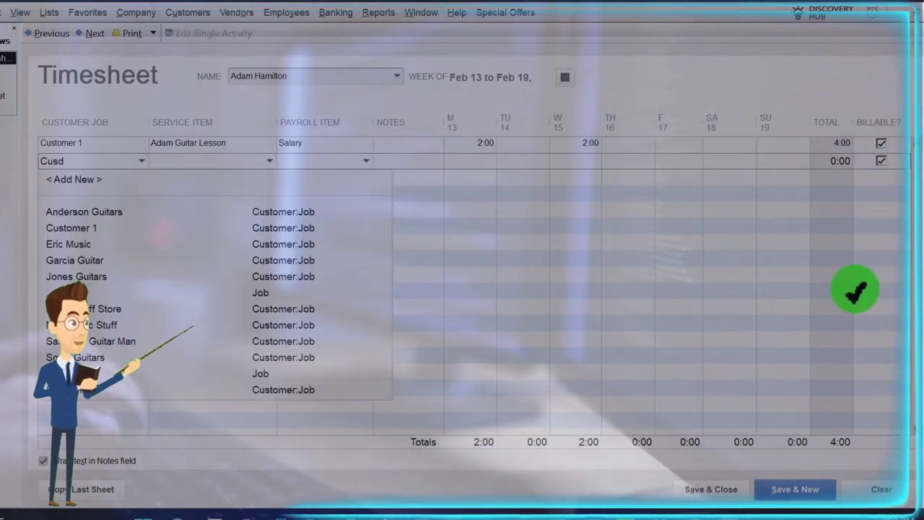
key(BackSpace)
key(Tab)
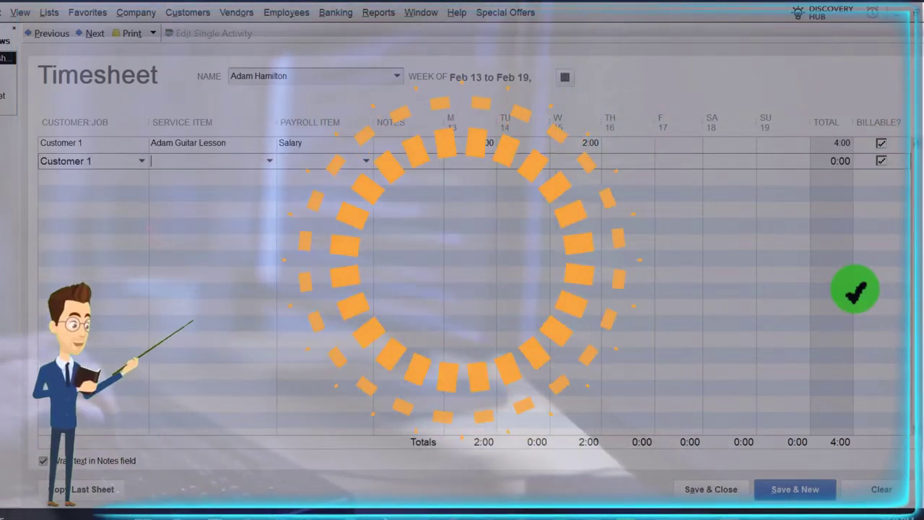
text(Adam Guitar Lesson)
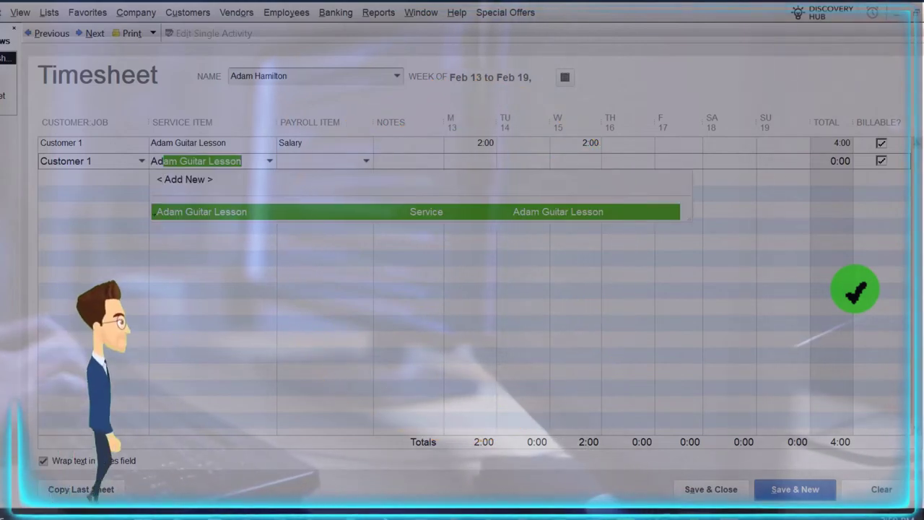
key(Tab)
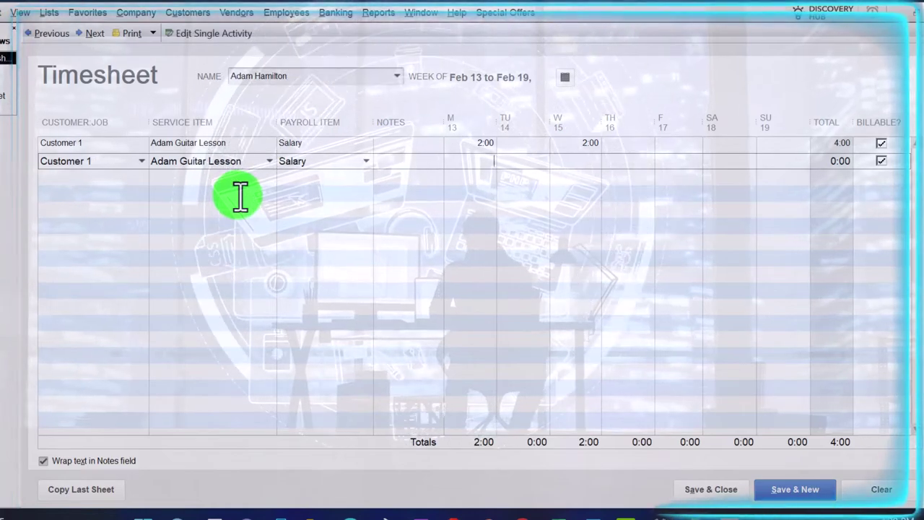
text(2)
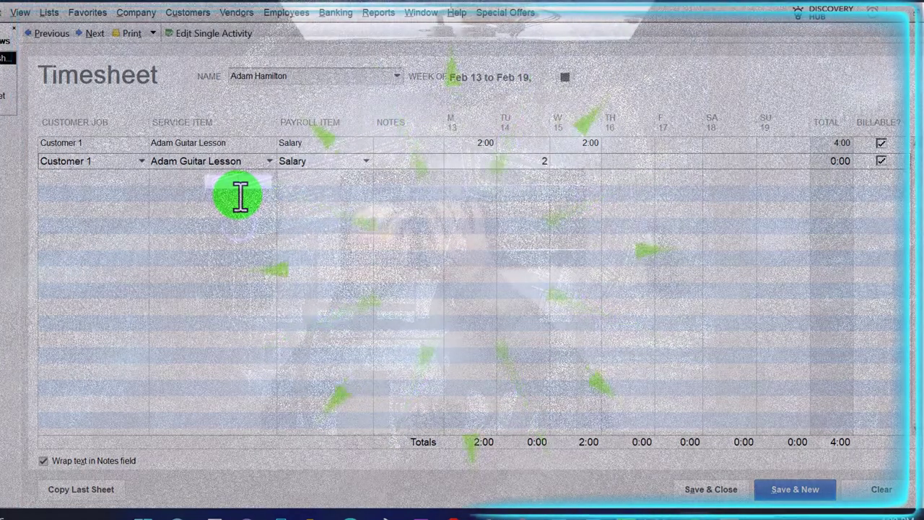
key(Tab)
key(Tab)
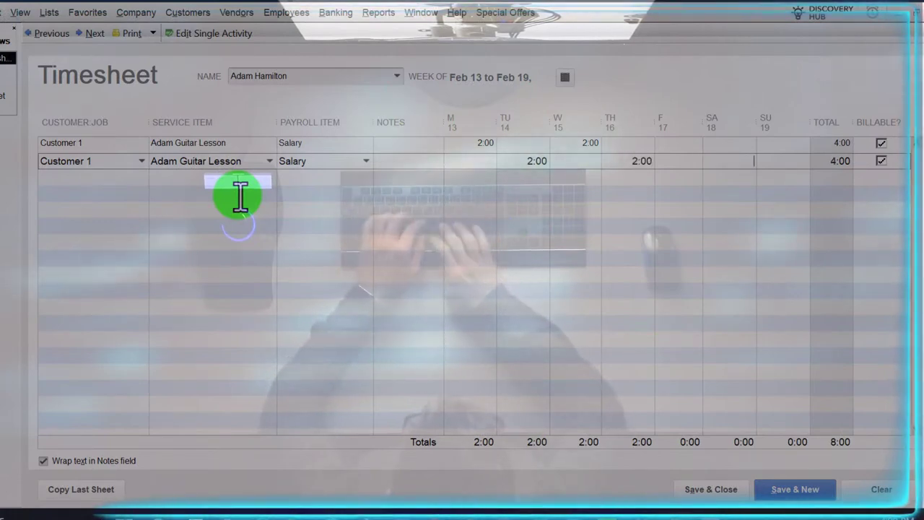
key(Tab)
key(Tab)
key(Tab)
key(Tab)
key(Tab)
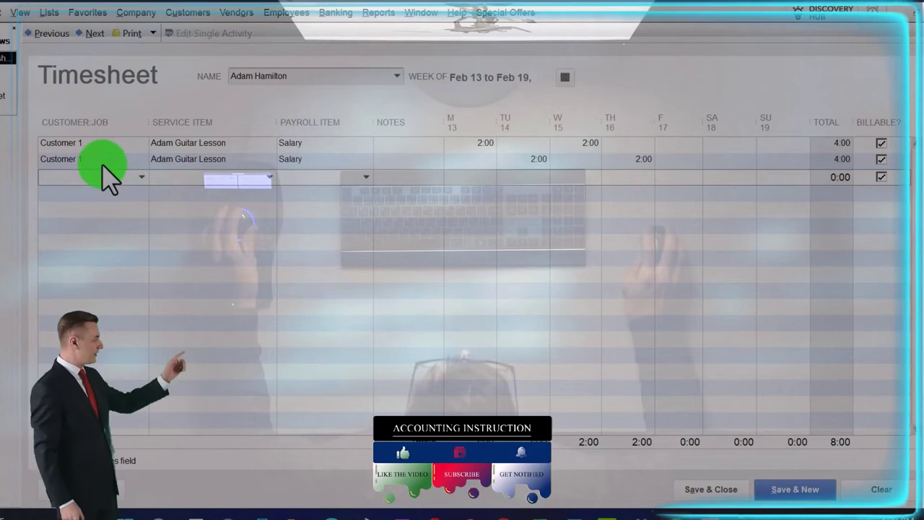
- Switch the second row's customer to Customer 2, quick-adding it to the customer list
click(102, 161)
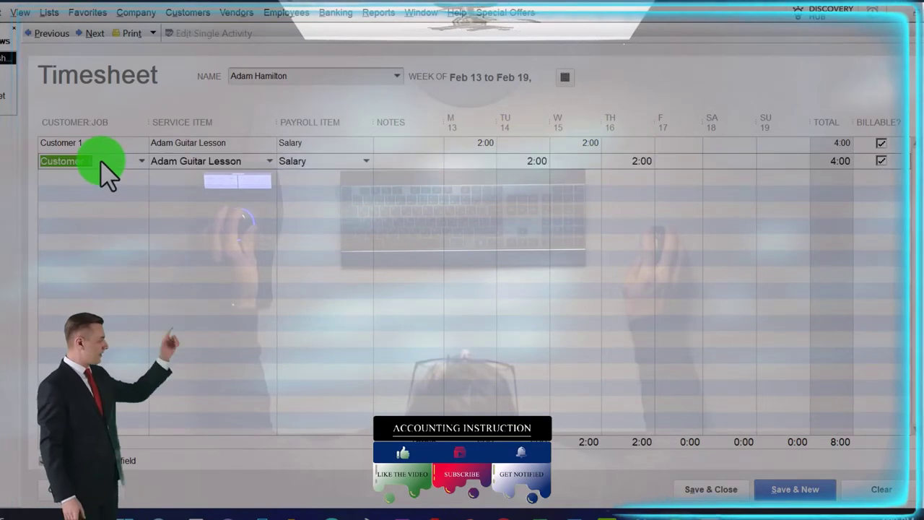
click(139, 161)
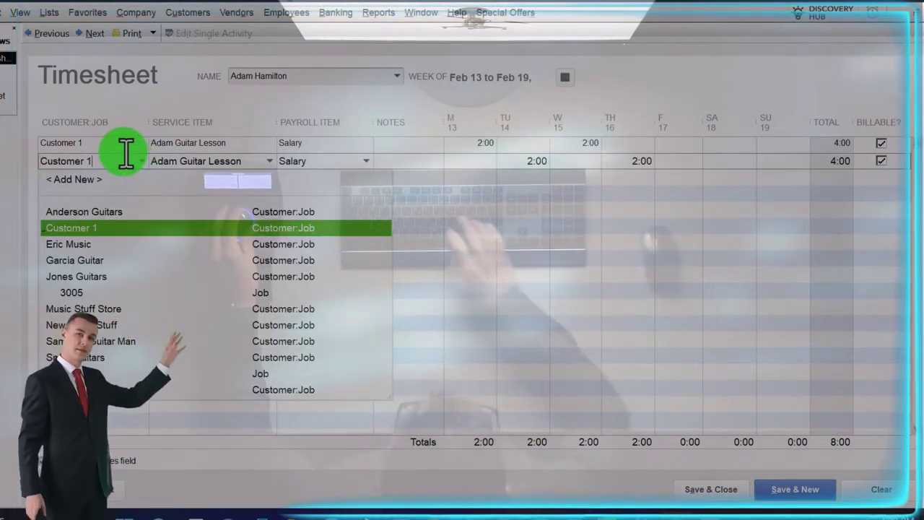
key(BackSpace)
text(2)
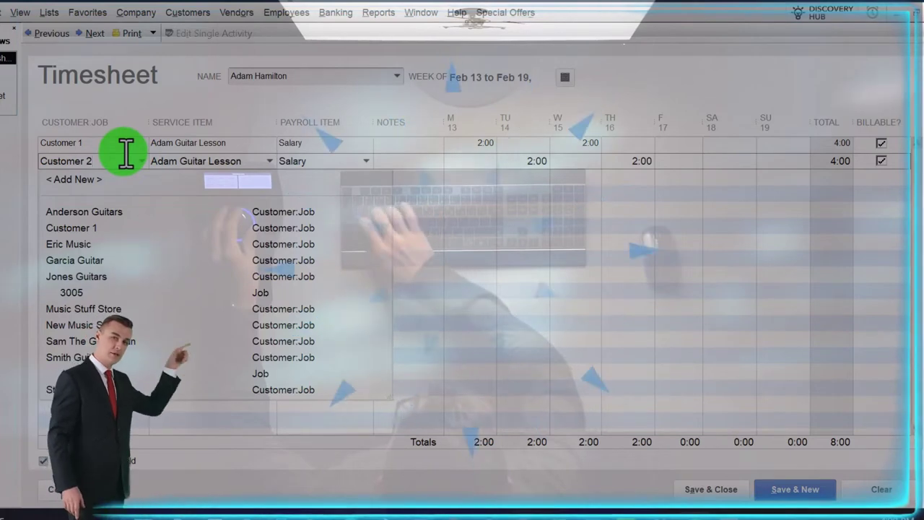
key(Tab)
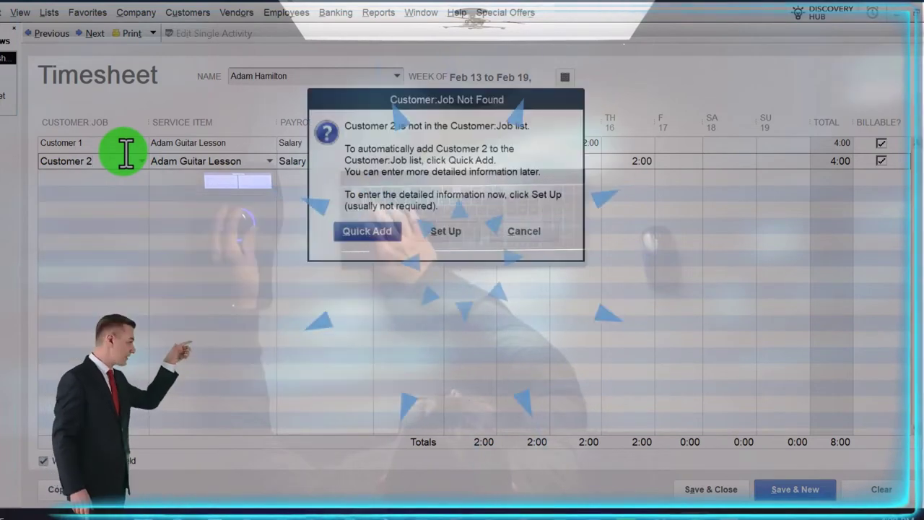
click(366, 231)
key(Tab)
key(Tab)
key(Tab)
key(Tab)
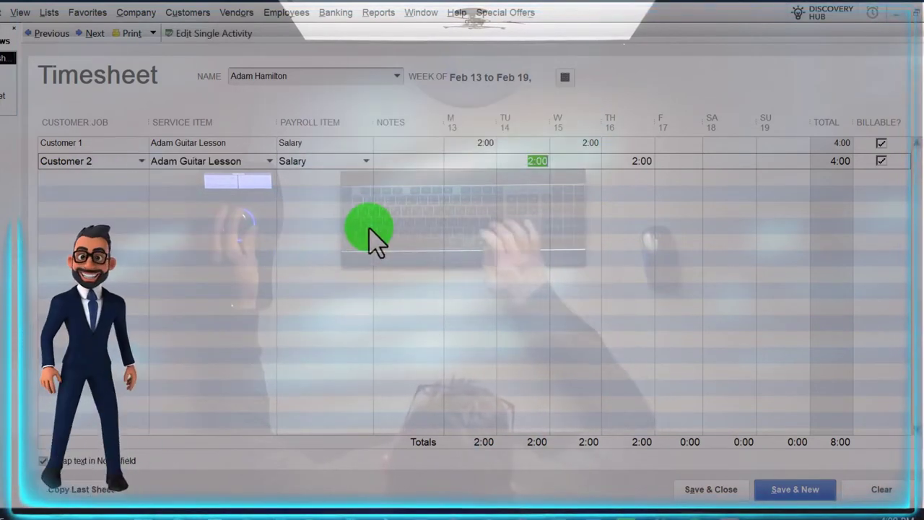
key(Tab)
key(Tab)
key(Tab)
key(Tab)
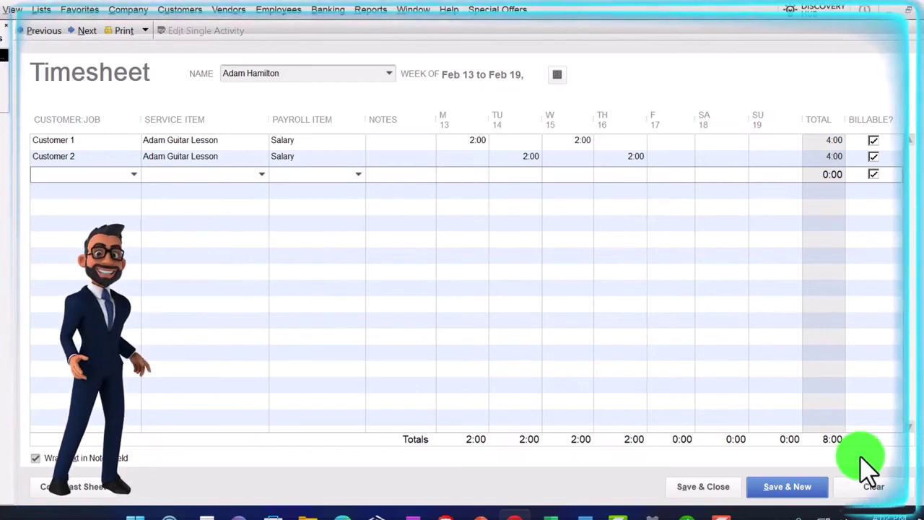
- Save the current timesheet and start a new one for the second employee
click(804, 488)
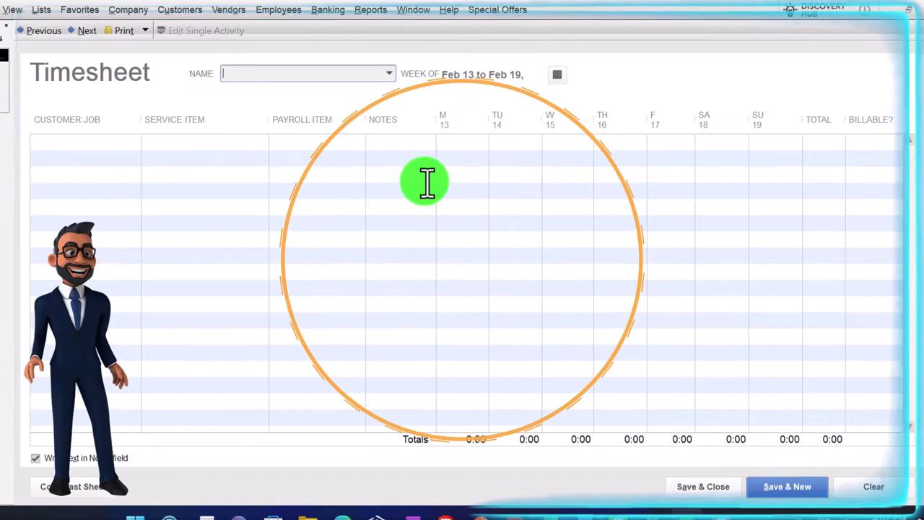
text(E)
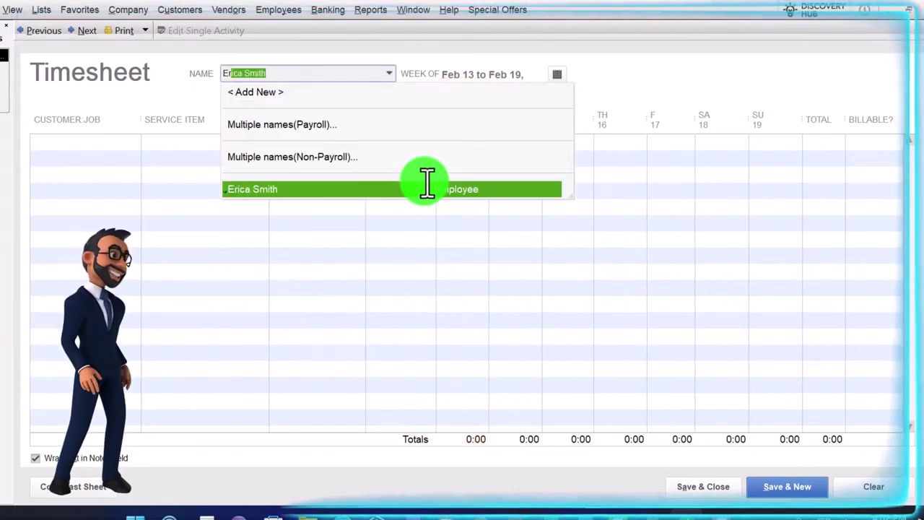
text(r)
click(428, 186)
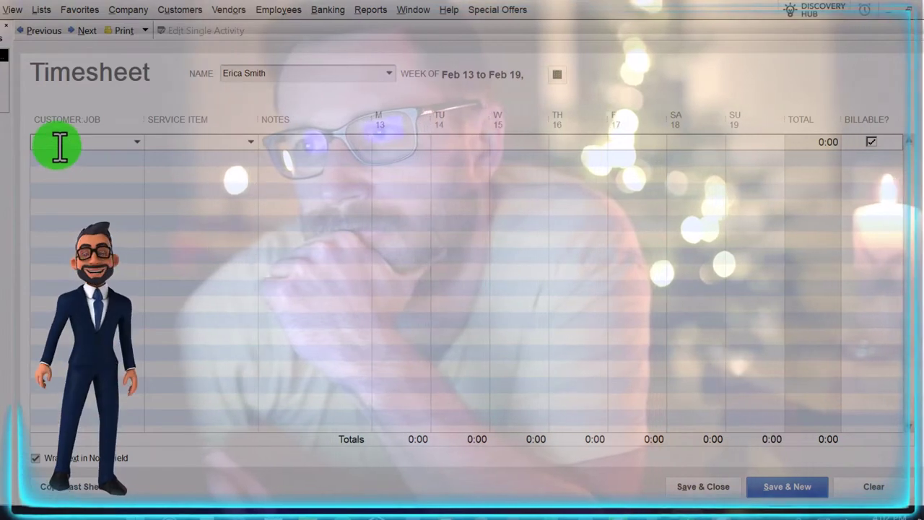
- Enter new Customer 3 as the first row's customer
text(c)
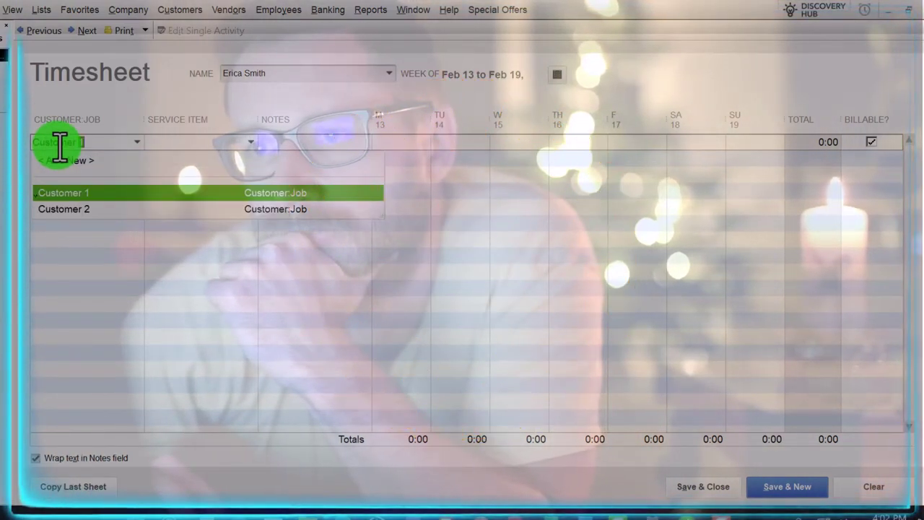
text(3)
key(Tab)
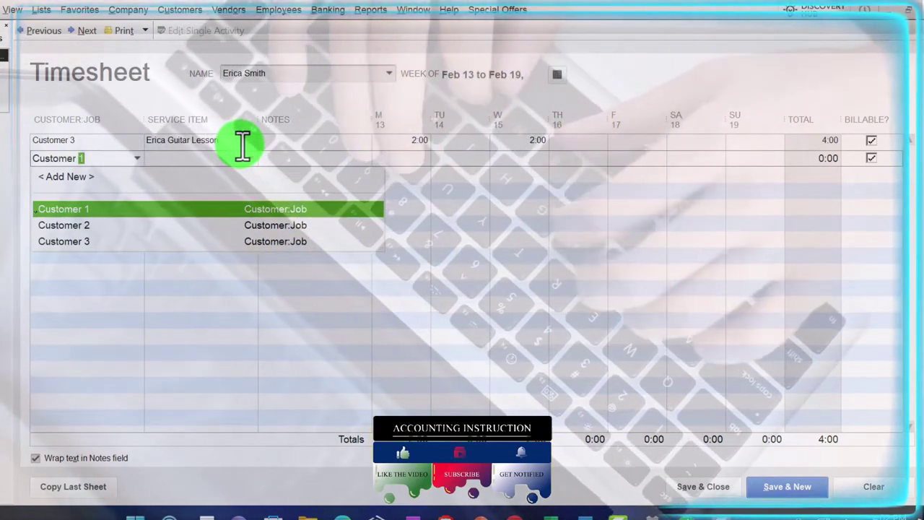
- Bill Customer 4 for Erica Guitar Lesson, 2:00 on Tuesday and Thursday, making 8:00 weekly
text(4)
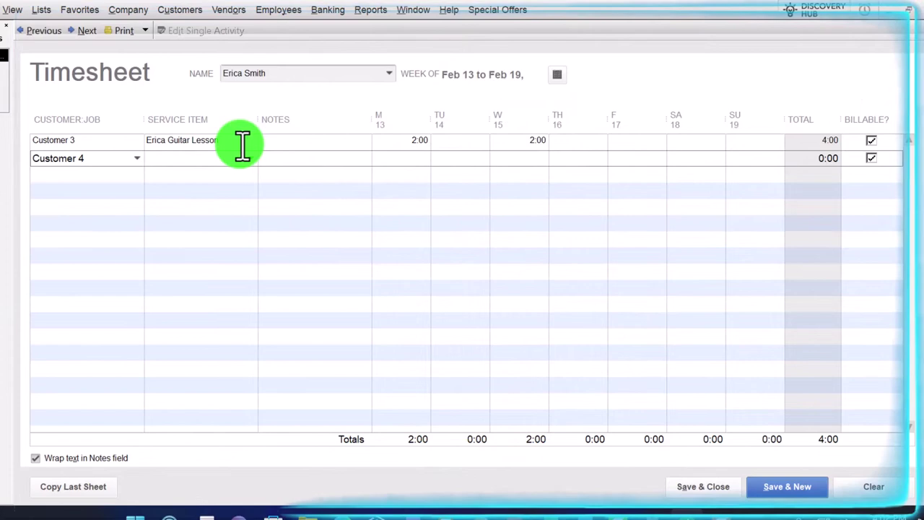
key(Tab)
text(E)
key(Tab)
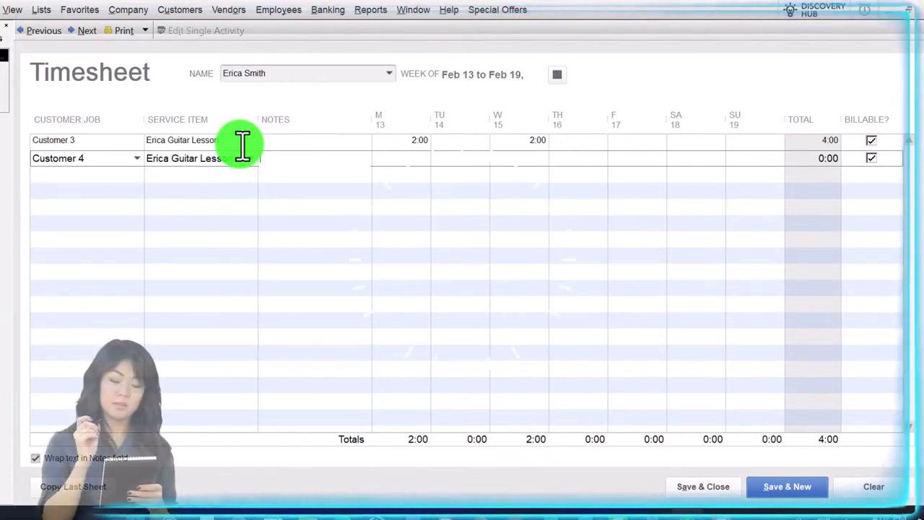
key(Tab)
text(2:00)
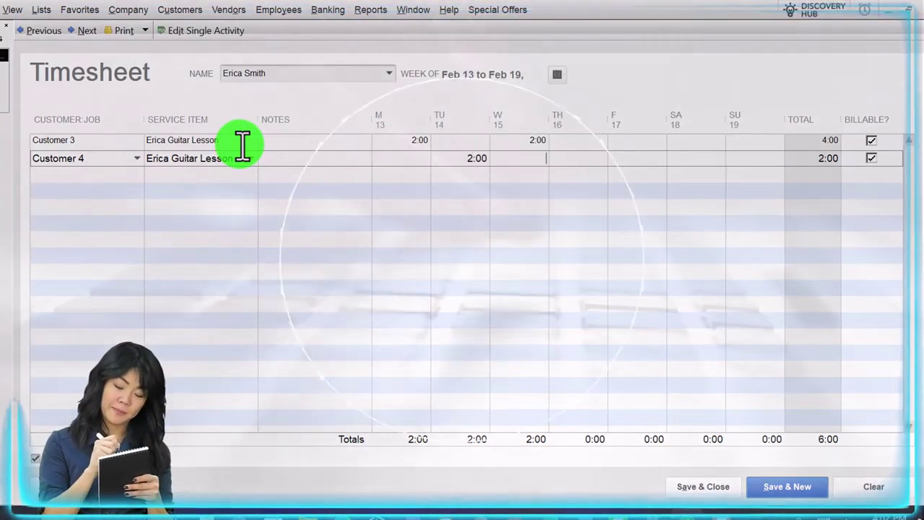
text(2:00)
key(Tab)
key(Tab)
key(Tab)
key(Tab)
key(Tab)
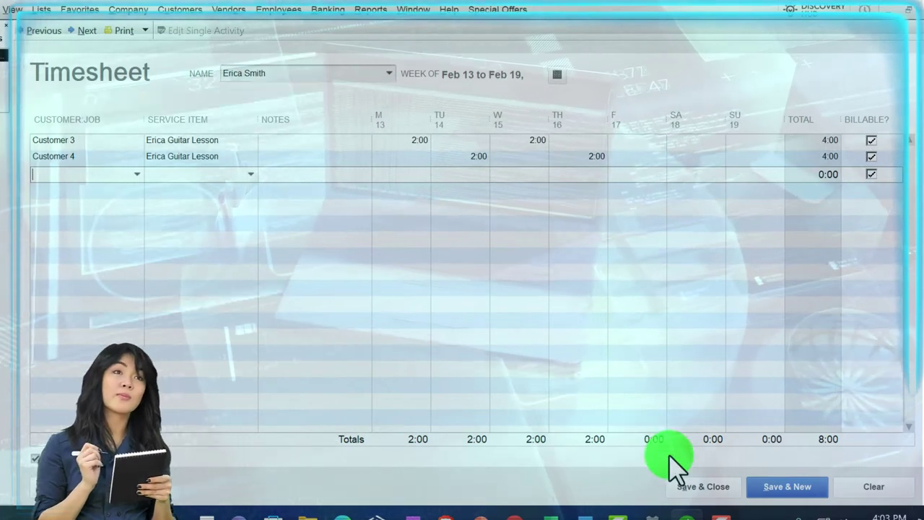
- Save and close the timesheet, then start invoice #11 for Customer 1
click(697, 491)
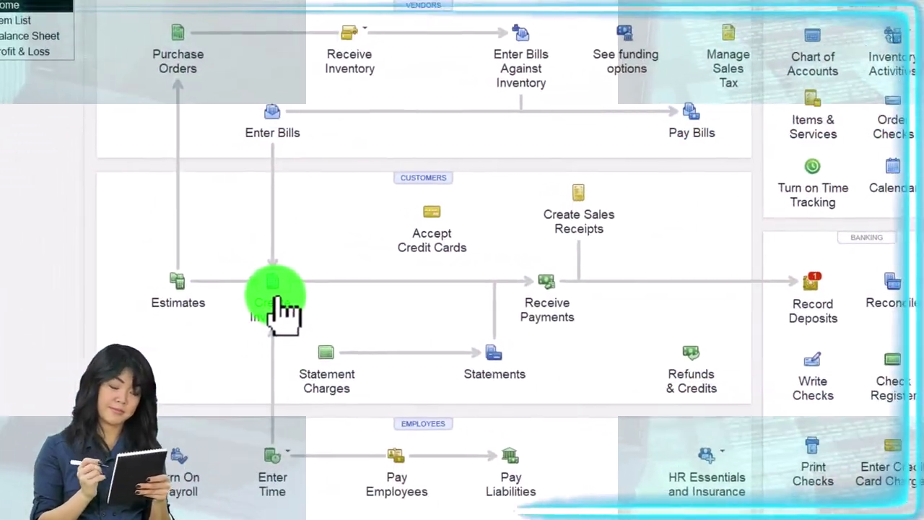
click(282, 303)
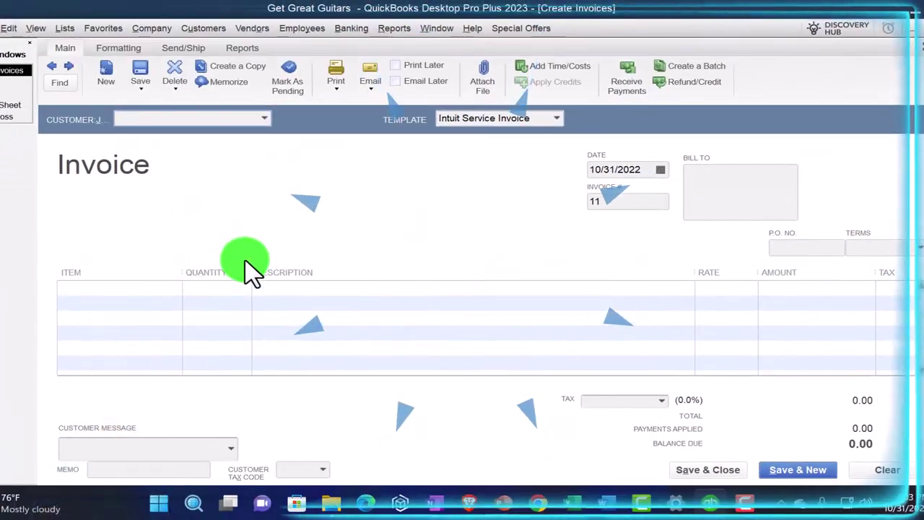
text(Customer 1)
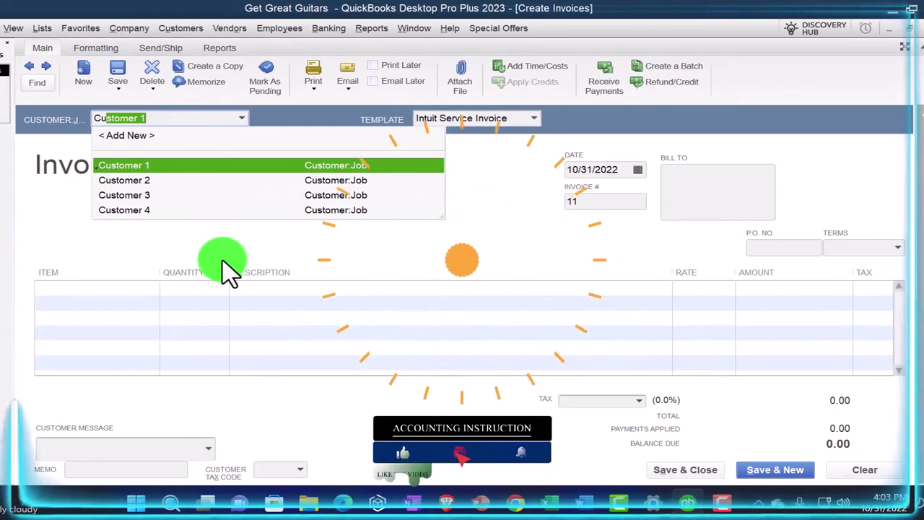
key(Tab)
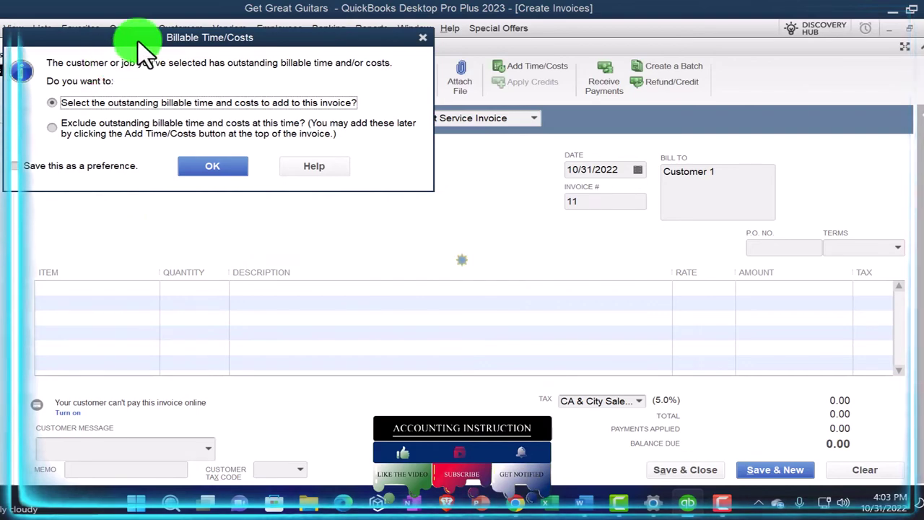
- Dismiss the billable time notice and close the Customer 1 invoice without recording it
drag(139, 40, 322, 147)
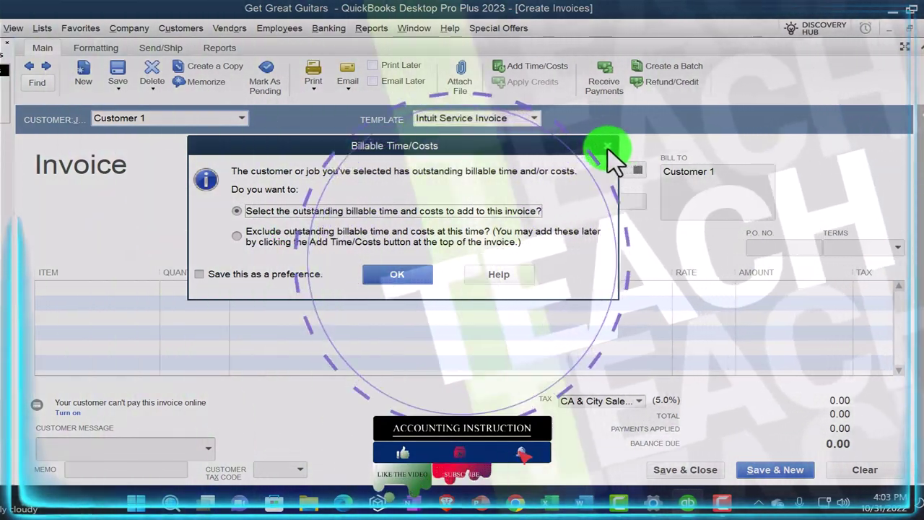
click(608, 146)
click(905, 46)
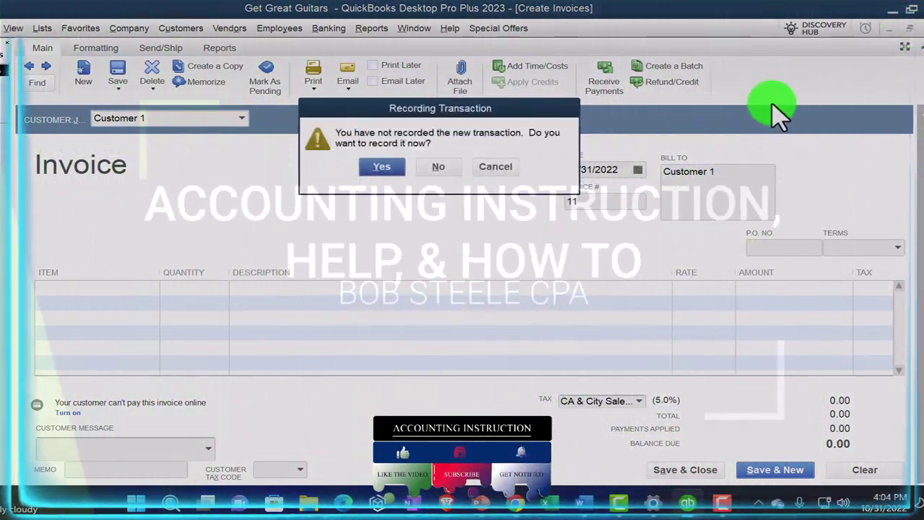
click(442, 170)
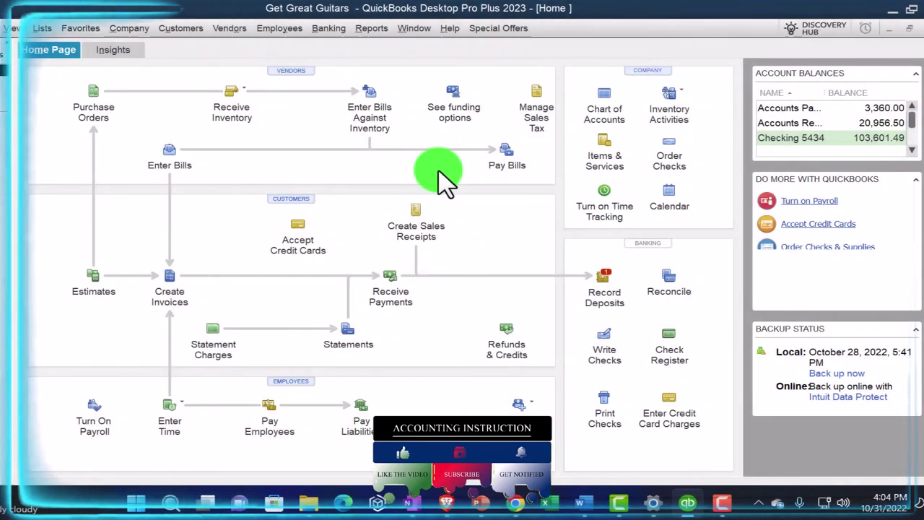